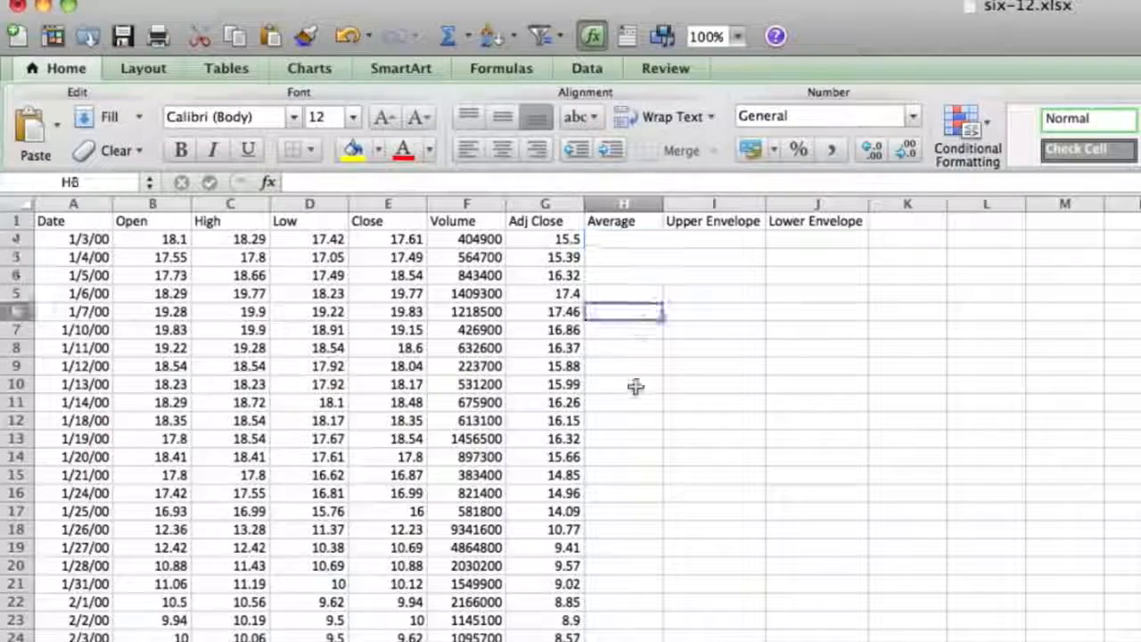
left_click(621, 493)
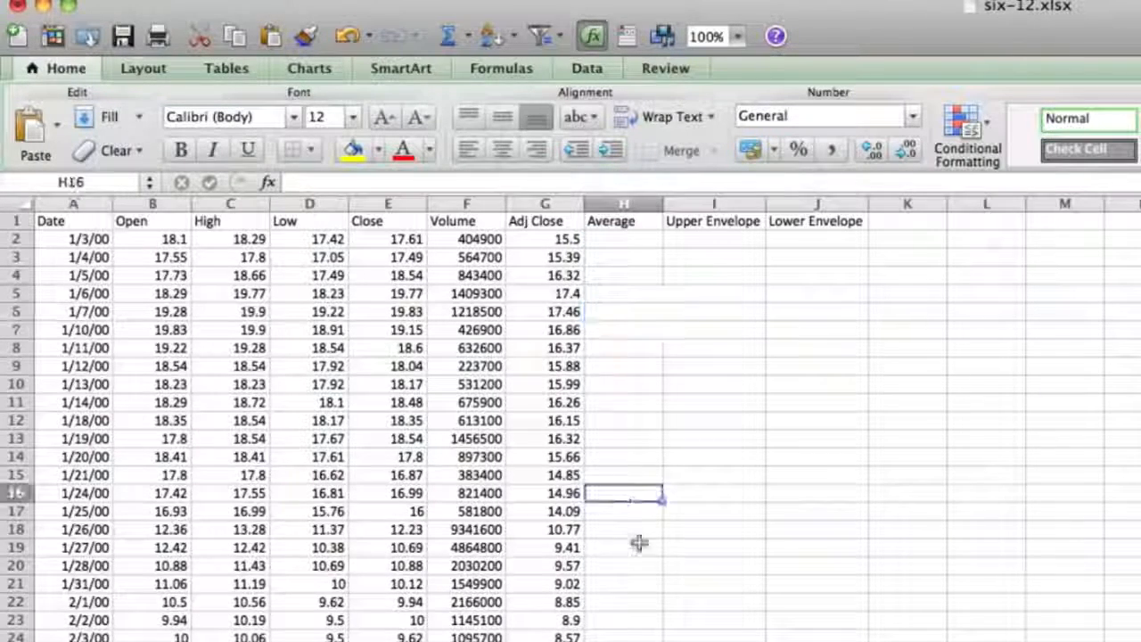
scroll(628, 531, "down", 1)
scroll(629, 532, "up", 1)
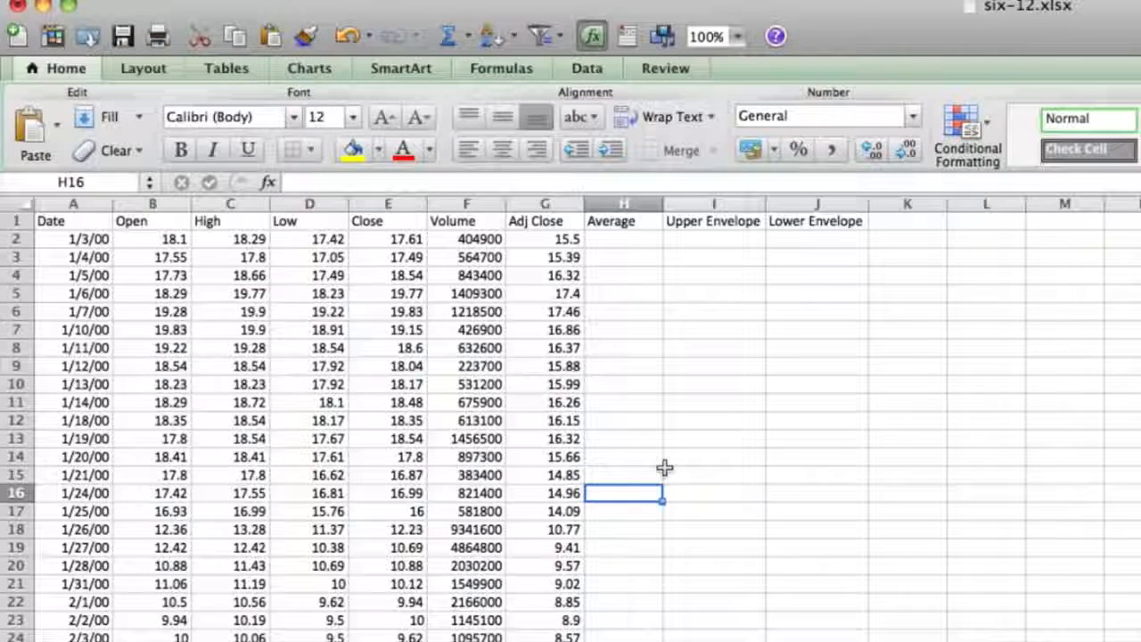
left_click(615, 239)
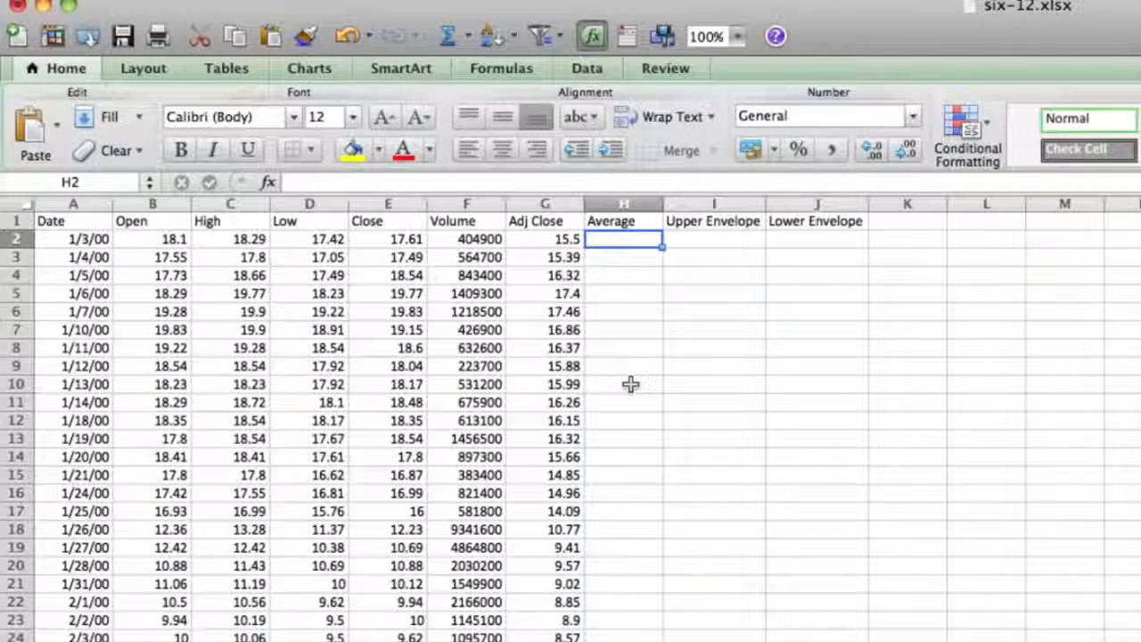
left_click(624, 311)
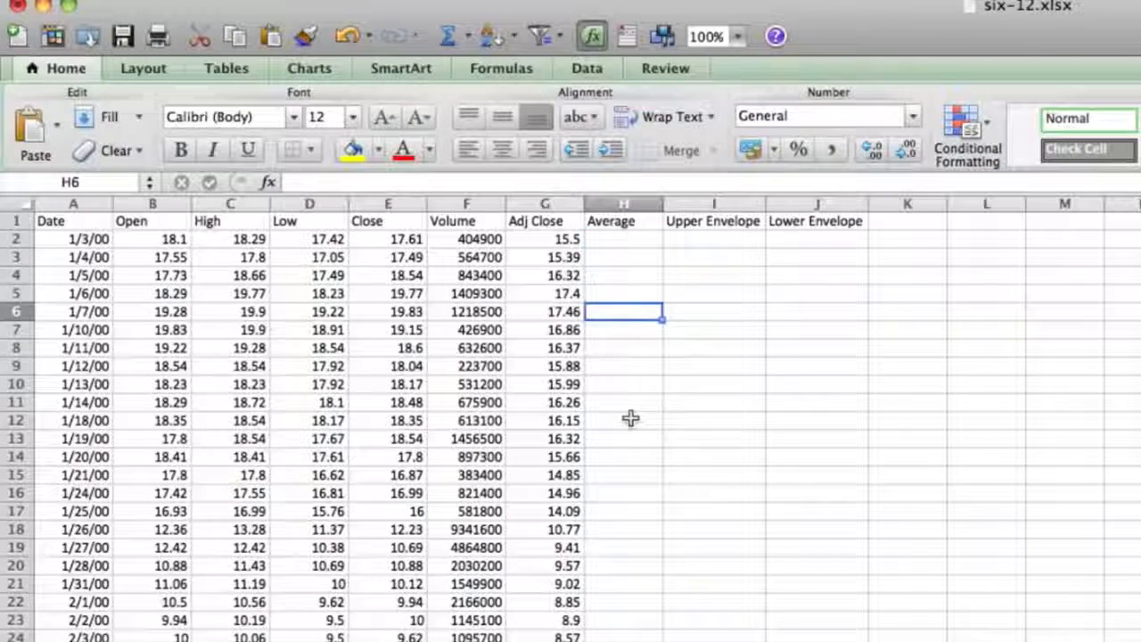
left_click(595, 260)
left_click(621, 602)
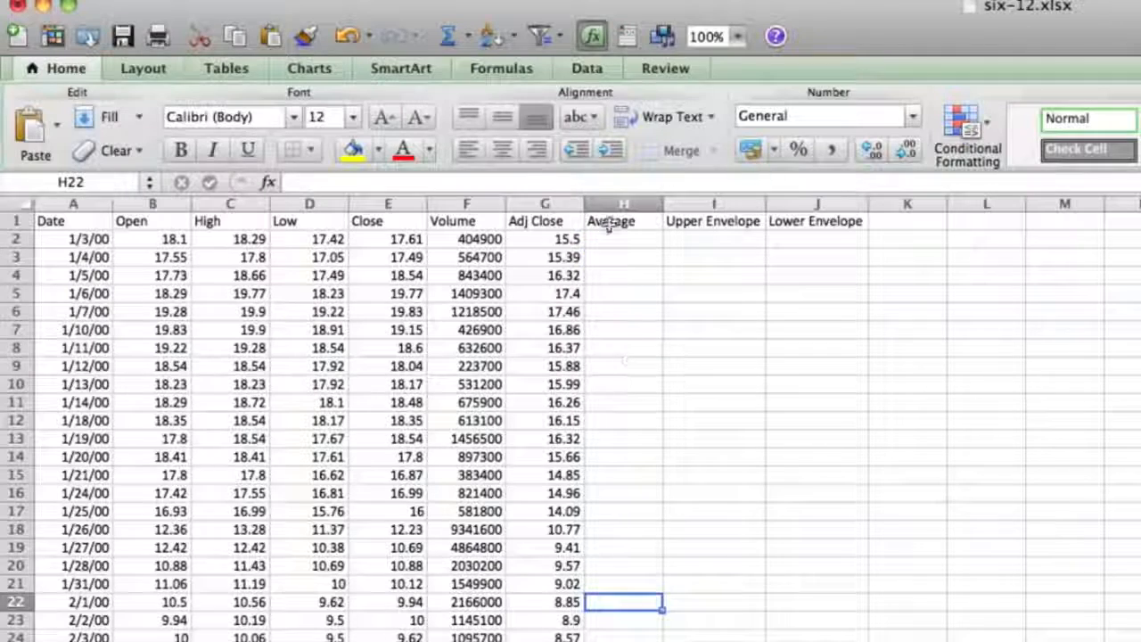
left_click(609, 225)
left_click(575, 584)
Enter the formula =AVERAGE(E2:E21) in cell H21 to average the first 20 closing prices
left_click(640, 585)
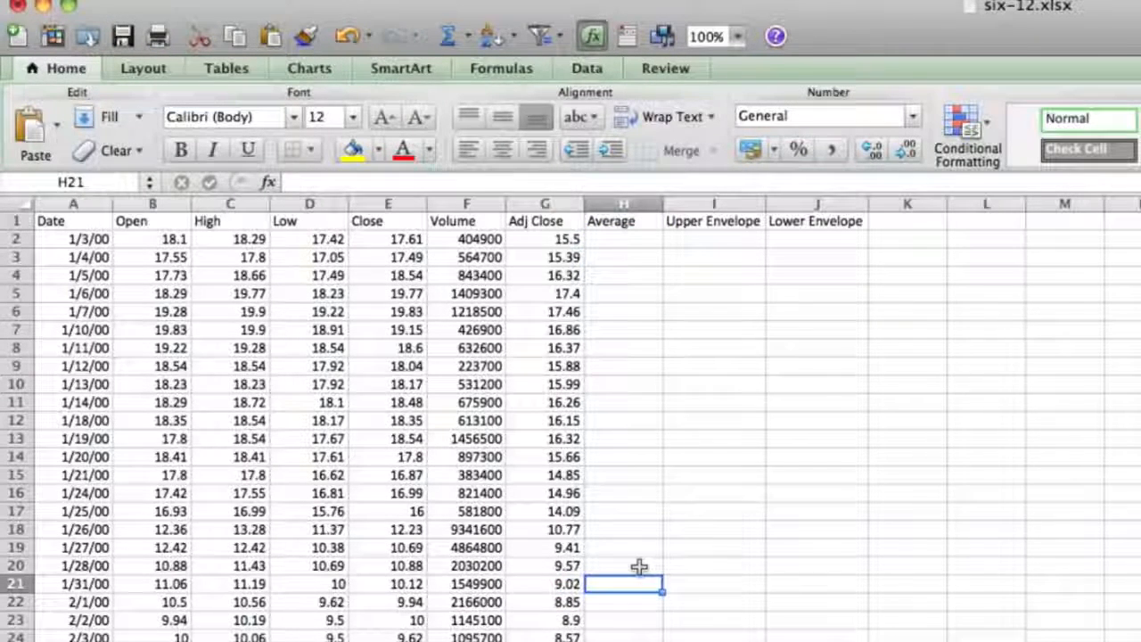
type("=aveRAGE")
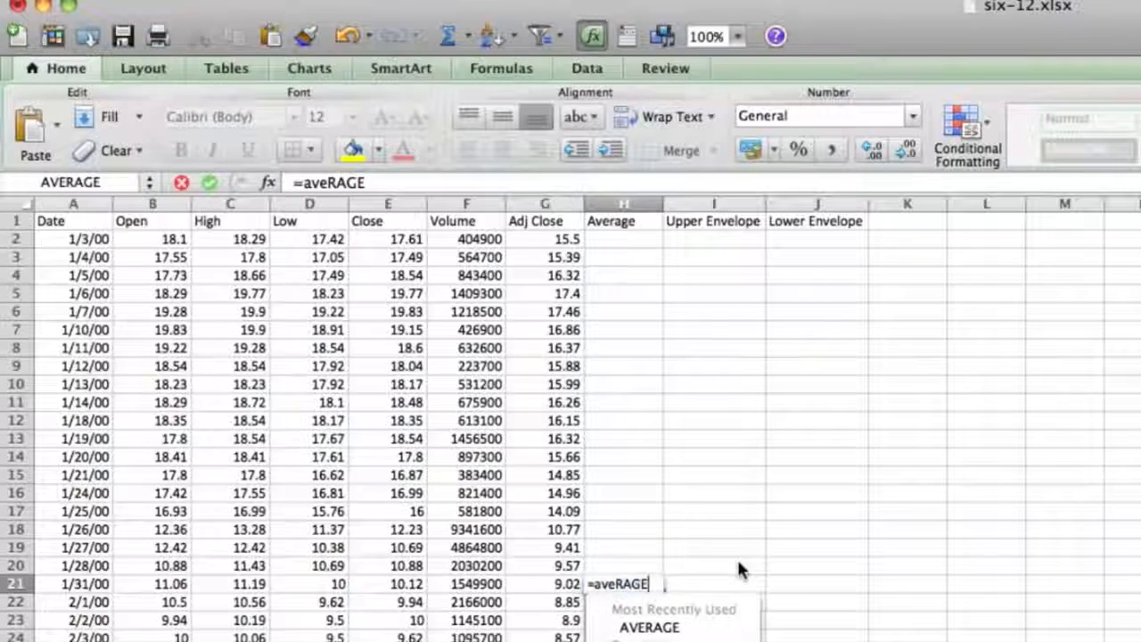
left_click(738, 560)
type("(")
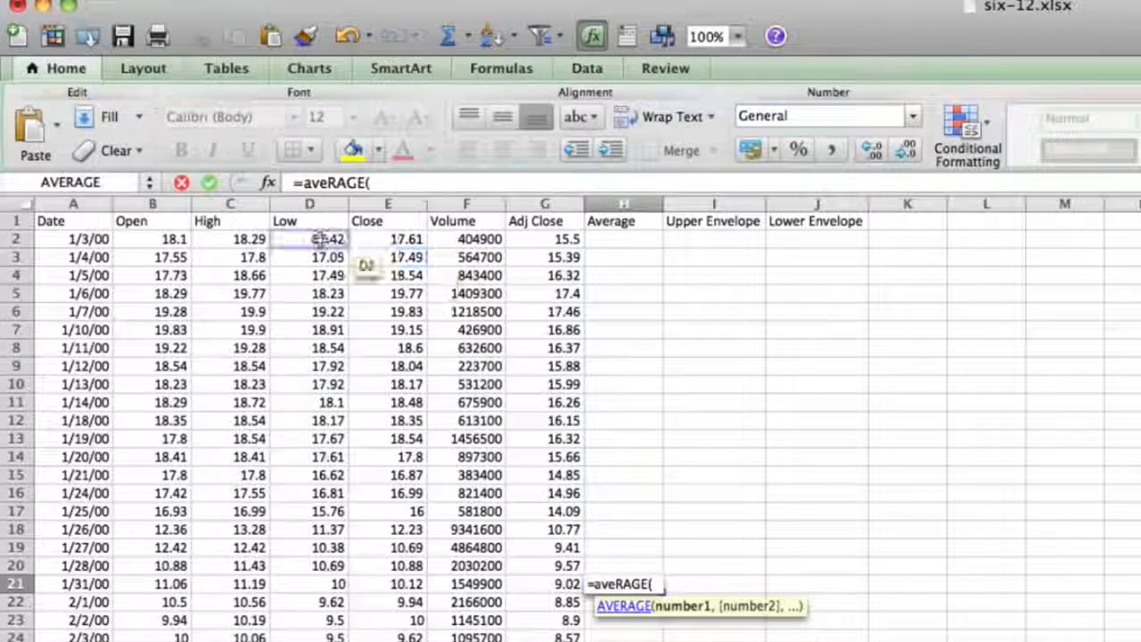
left_click_drag(395, 234, 397, 584)
type(")")
key("Return")
Format H21 to two decimal places and fill its formula down the Average column to the last data row
left_click(621, 582)
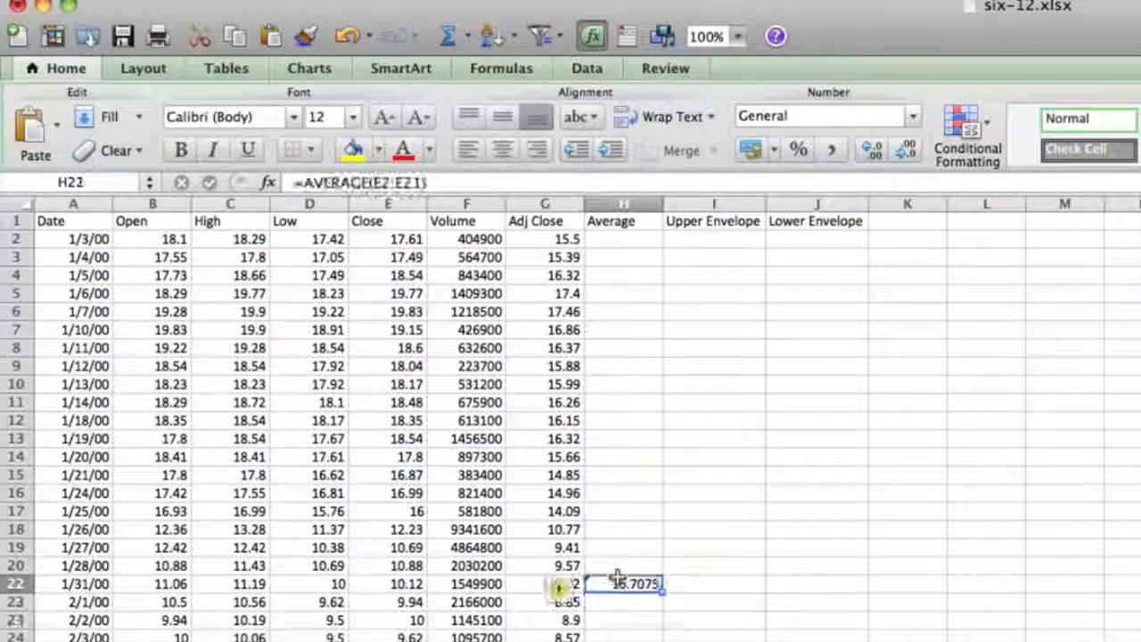
left_click(905, 149)
left_click(916, 149)
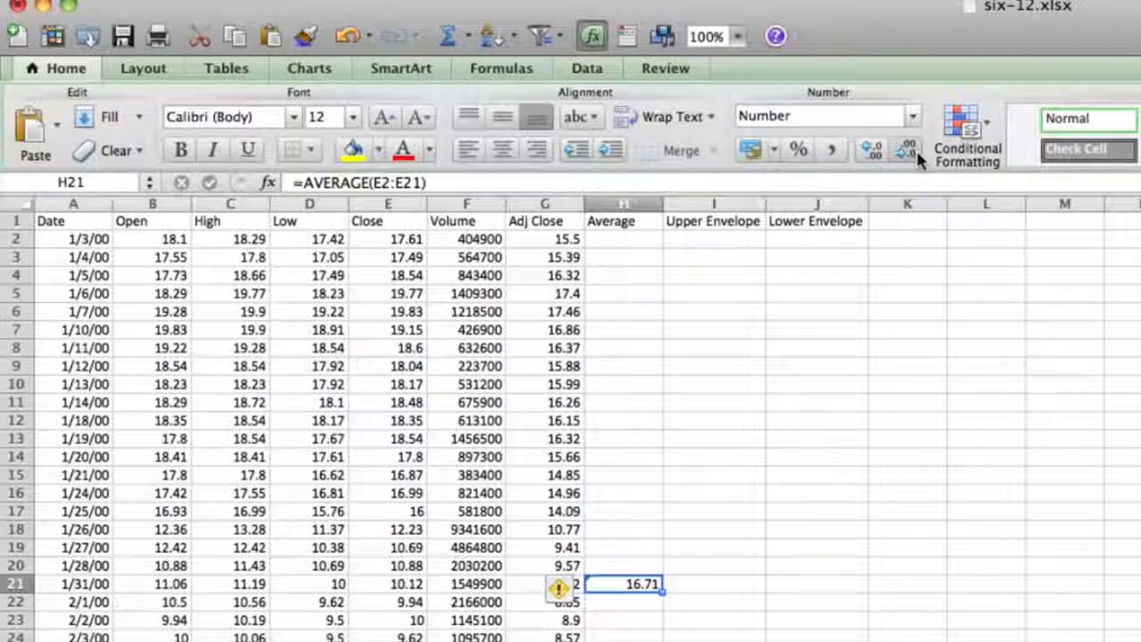
left_click_drag(663, 592, 663, 637)
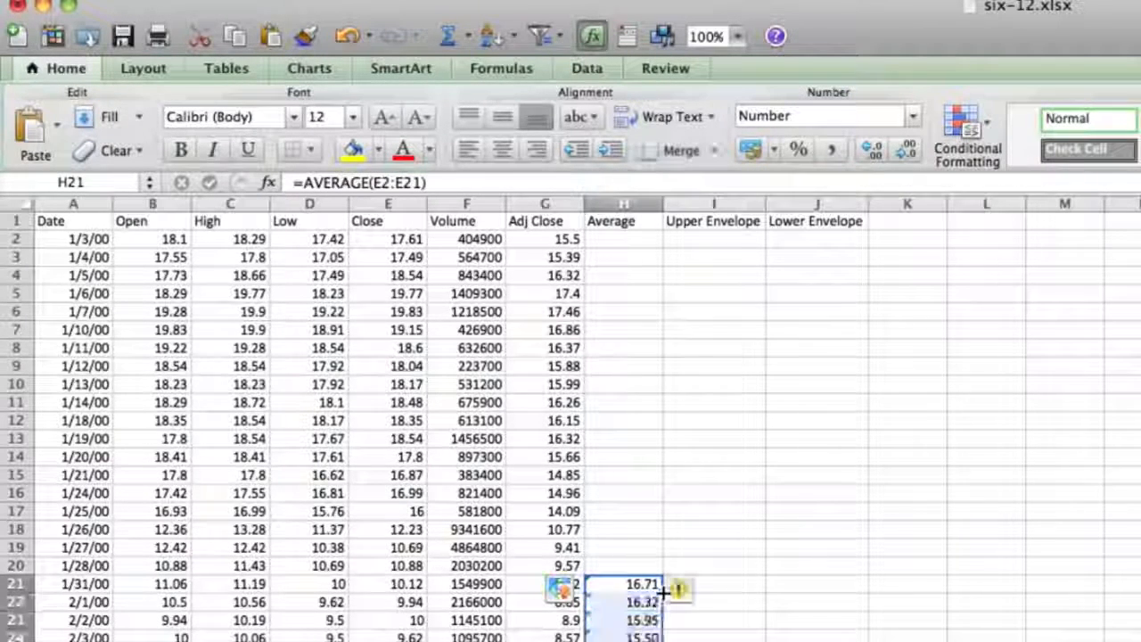
Enter the formula =H21*1.10 in cell I21 for the Upper Envelope
left_click(728, 588)
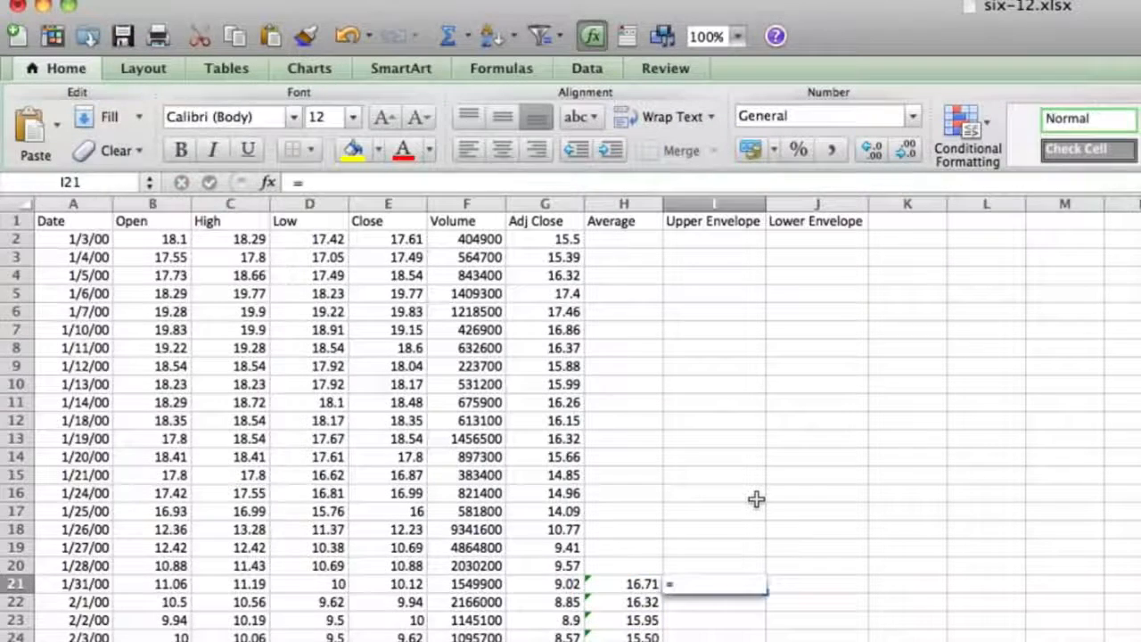
type("=")
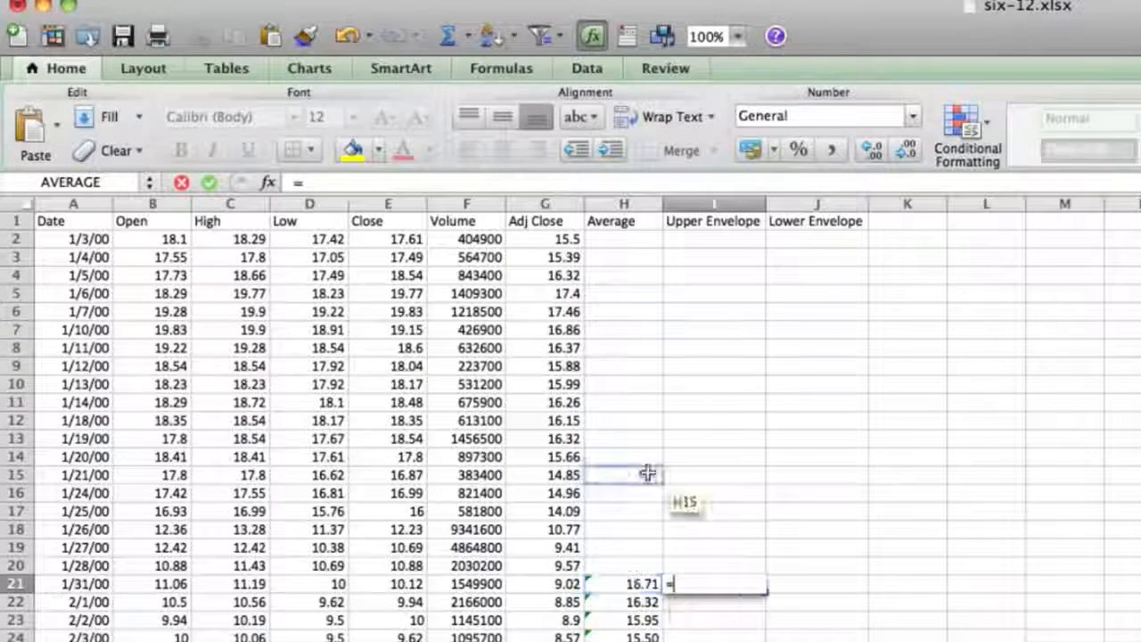
left_click(639, 584)
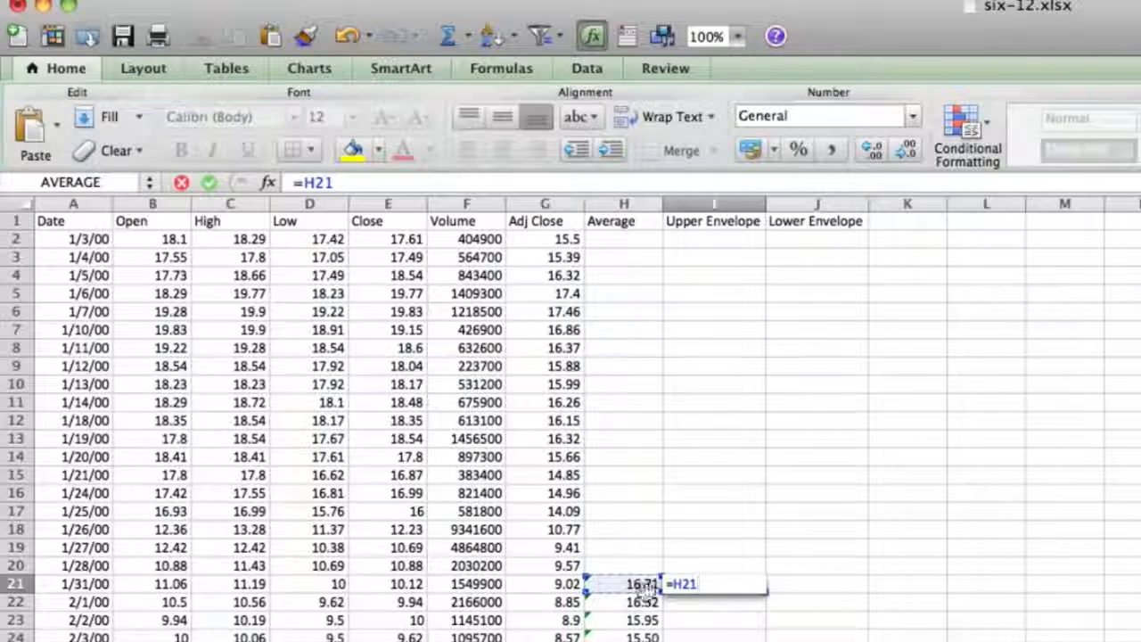
type("*")
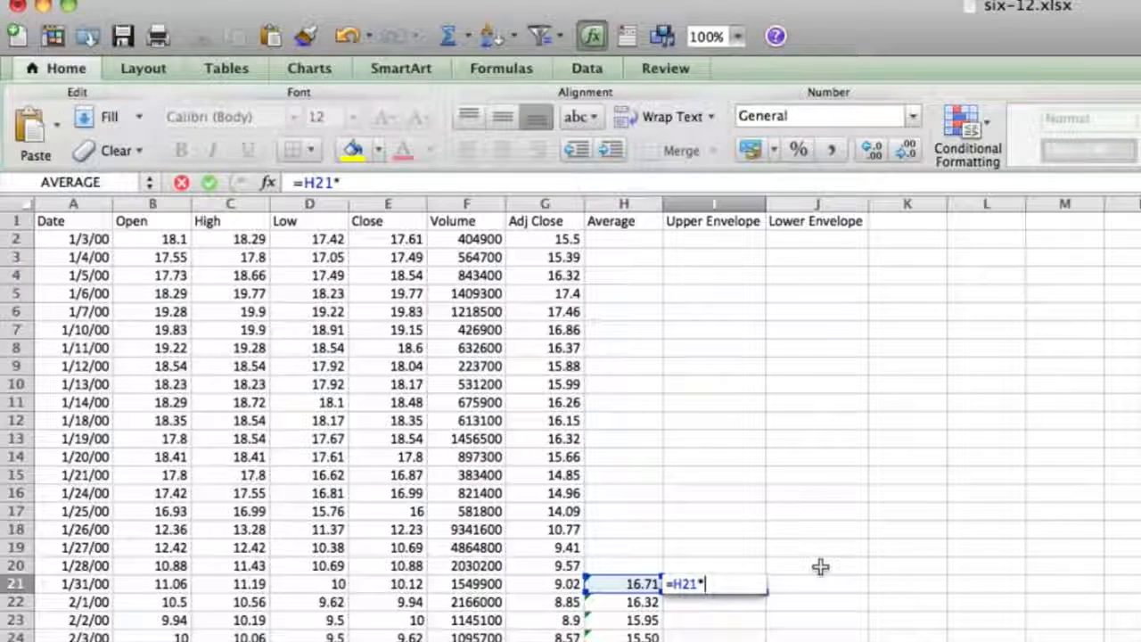
type("1.1")
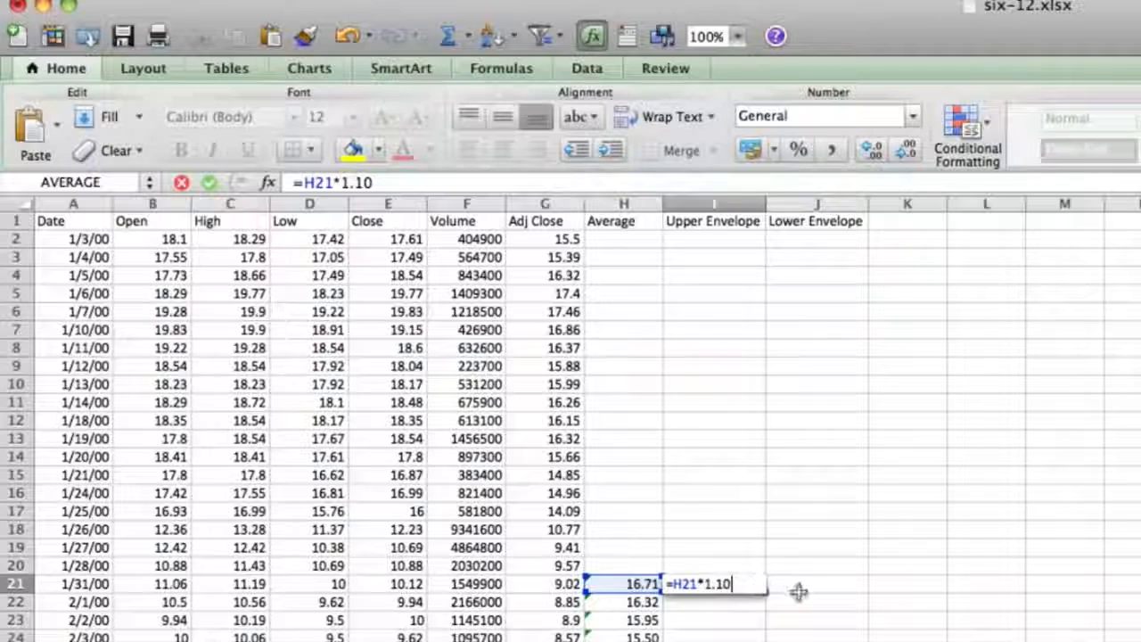
key("Return")
Format I21 to two decimal places and fill its formula down the Upper Envelope column to the last data row
left_click(743, 581)
left_click(906, 151)
left_click(906, 151)
left_click(905, 151)
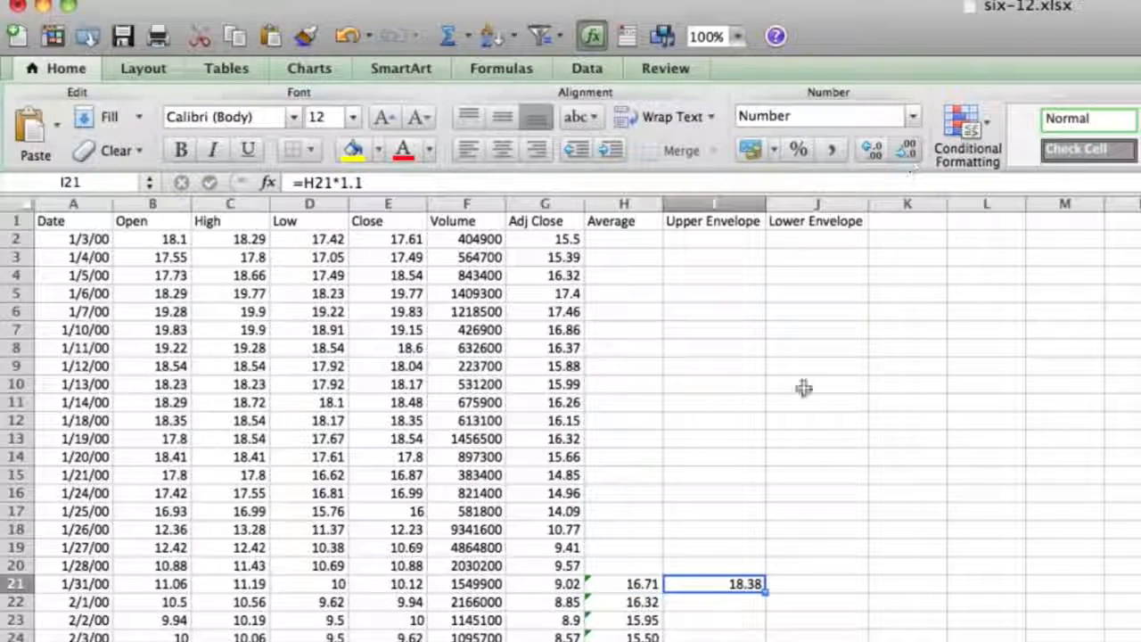
double_click(765, 590)
Enter the formula =H21*.90 in cell J21 for the Lower Envelope
left_click(797, 586)
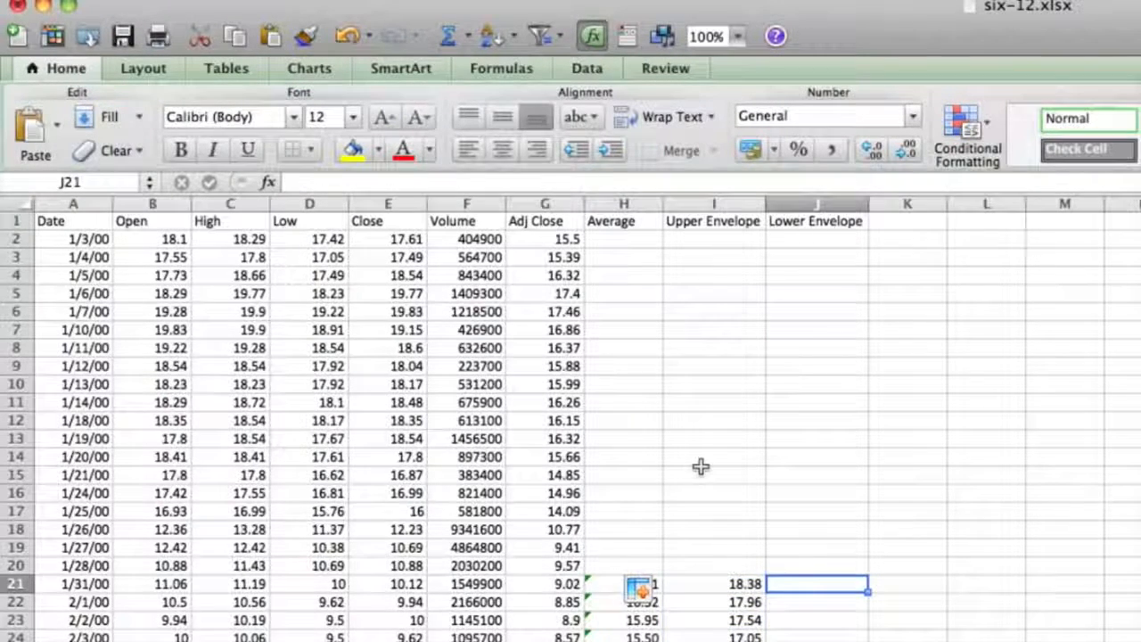
type("=")
left_click(641, 583)
type("*.90")
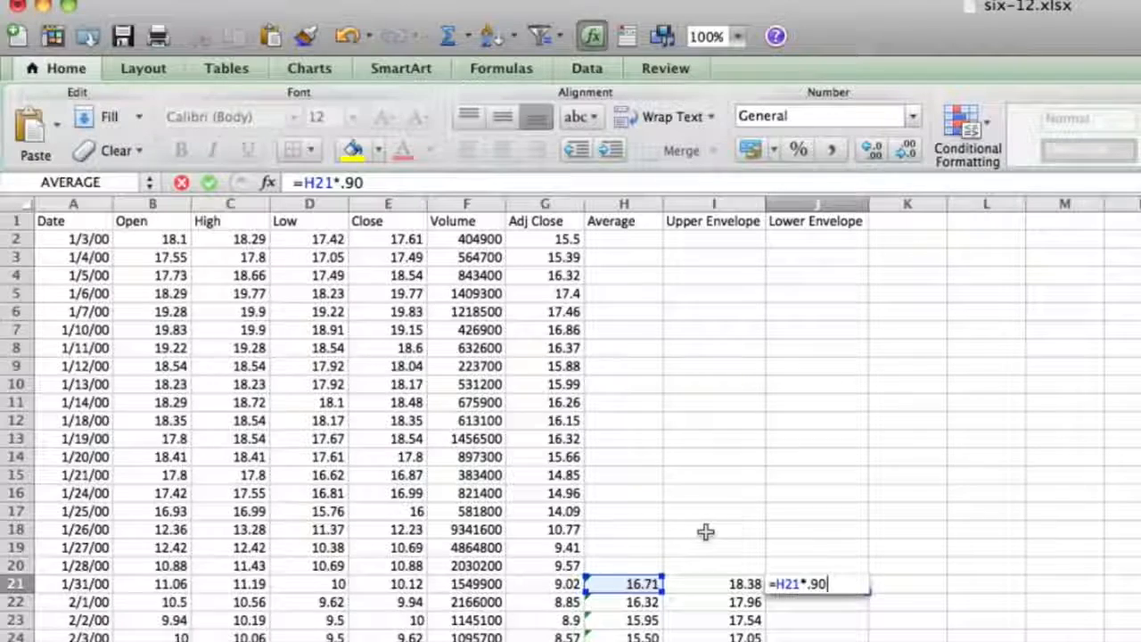
key("Return")
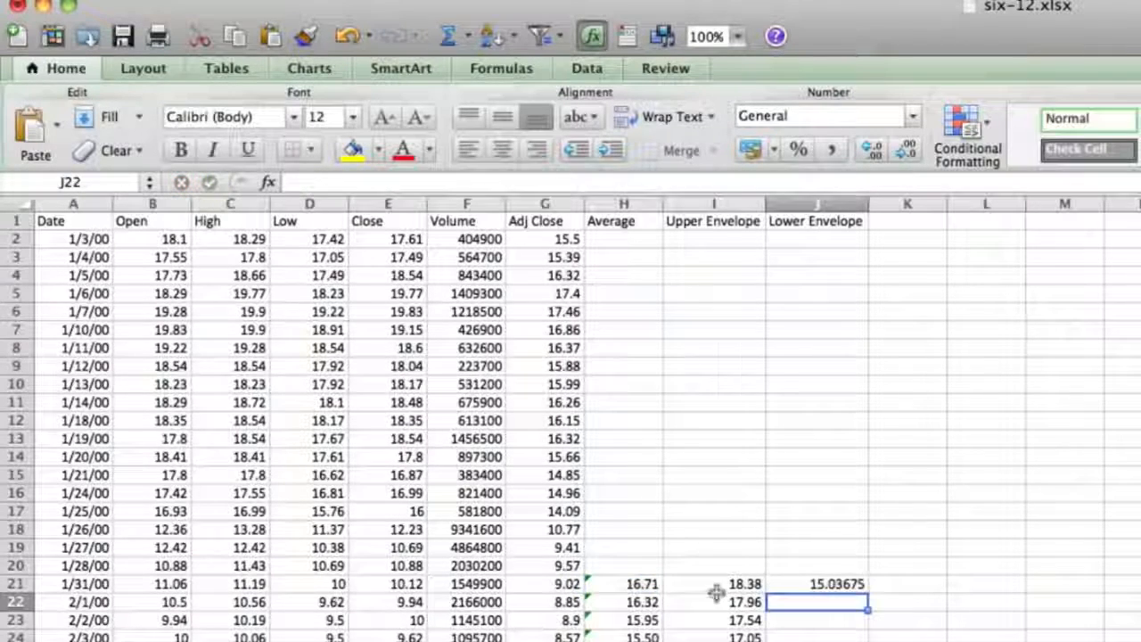
Format J21 to two decimal places and fill its formula down the Lower Envelope column to the last data row
key("Up")
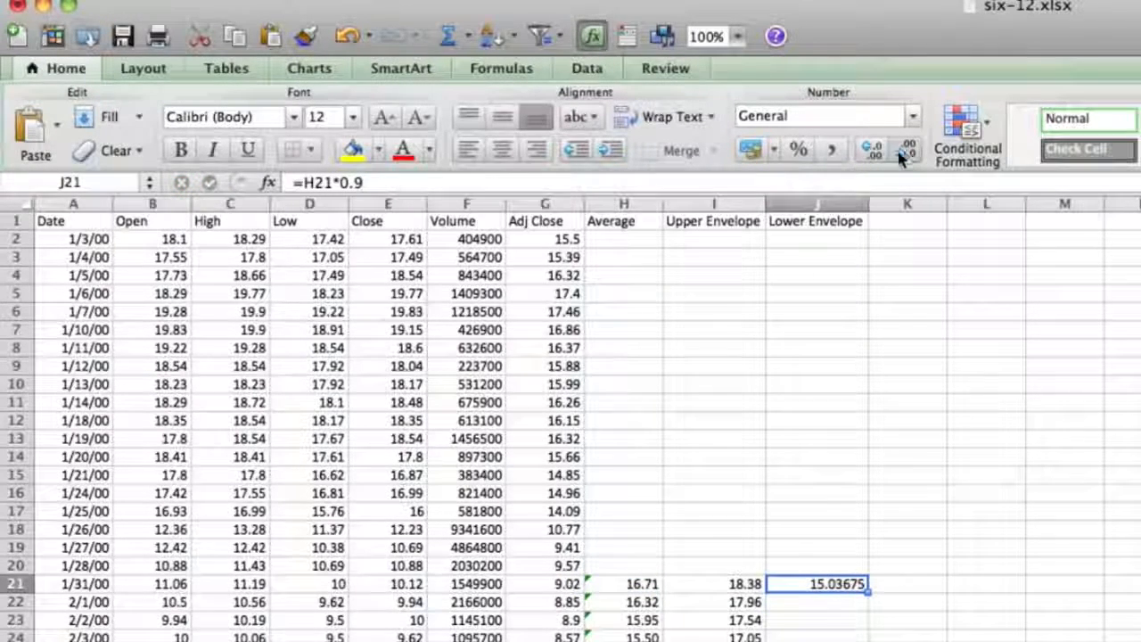
left_click(903, 149)
left_click(904, 150)
left_click(904, 150)
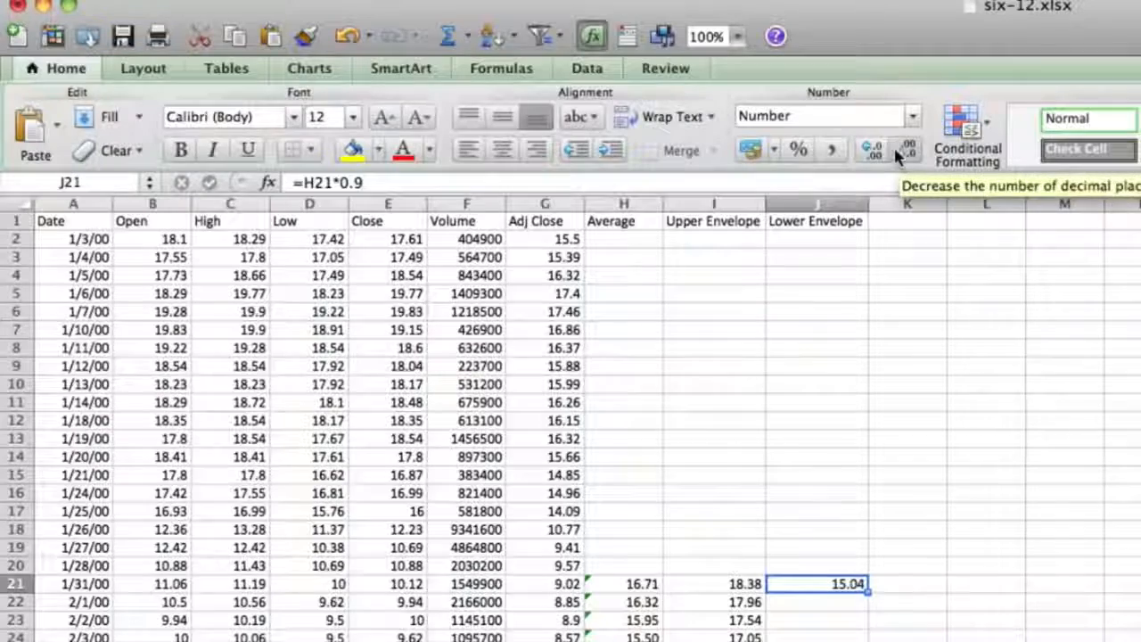
double_click(866, 590)
left_click(806, 493)
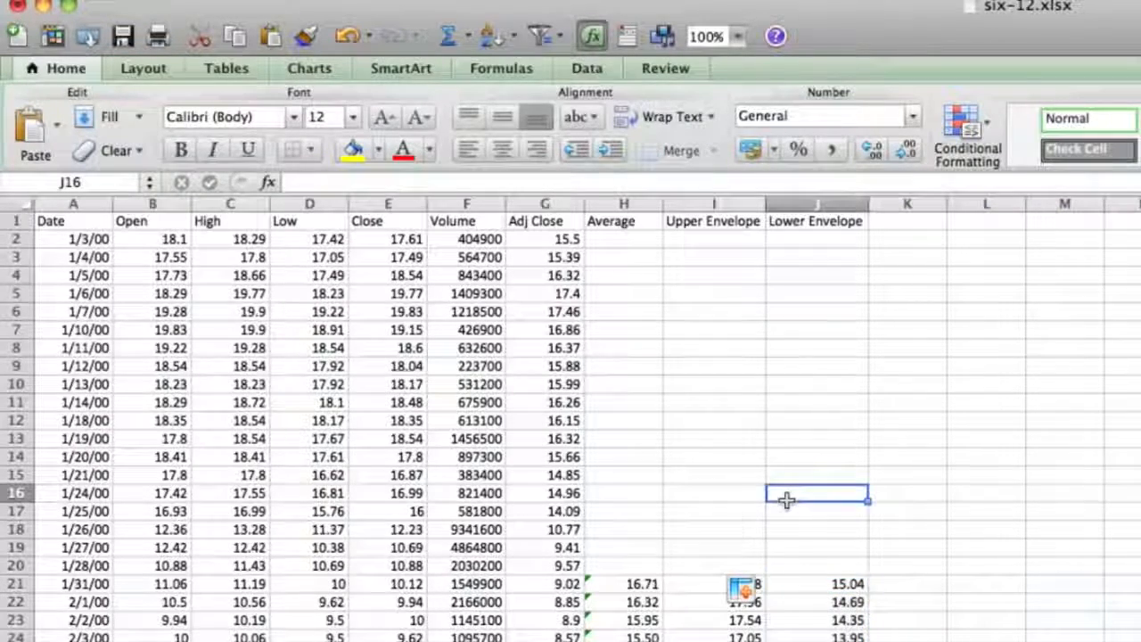
scroll(787, 363, "down", 5)
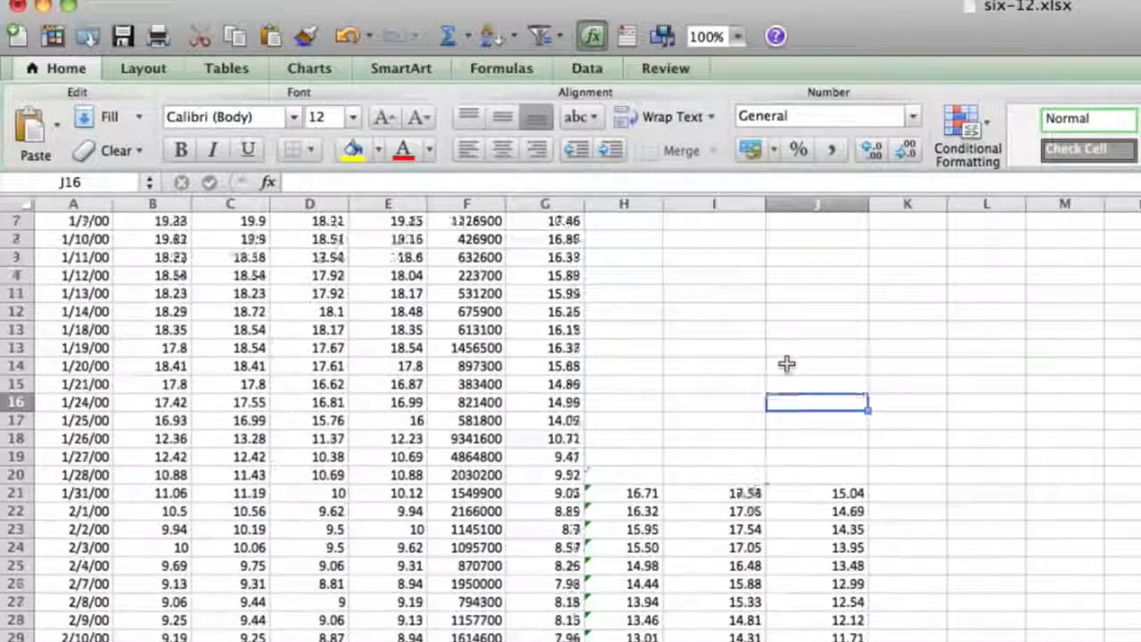
scroll(787, 364, "up", 5)
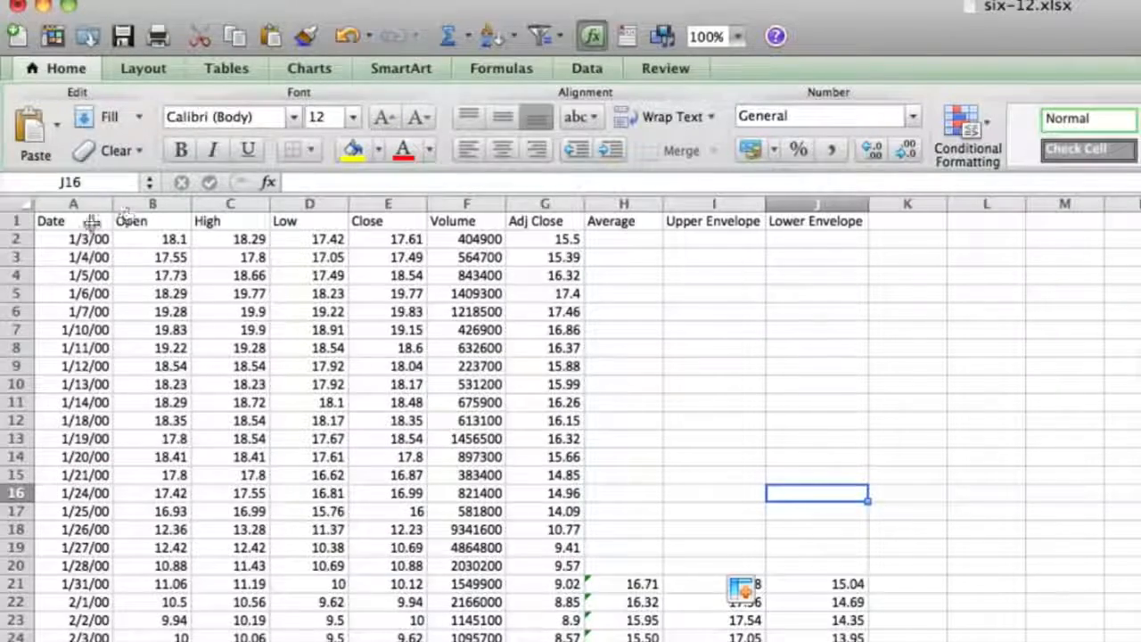
left_click_drag(92, 220, 86, 355)
scroll(143, 345, "up", 13)
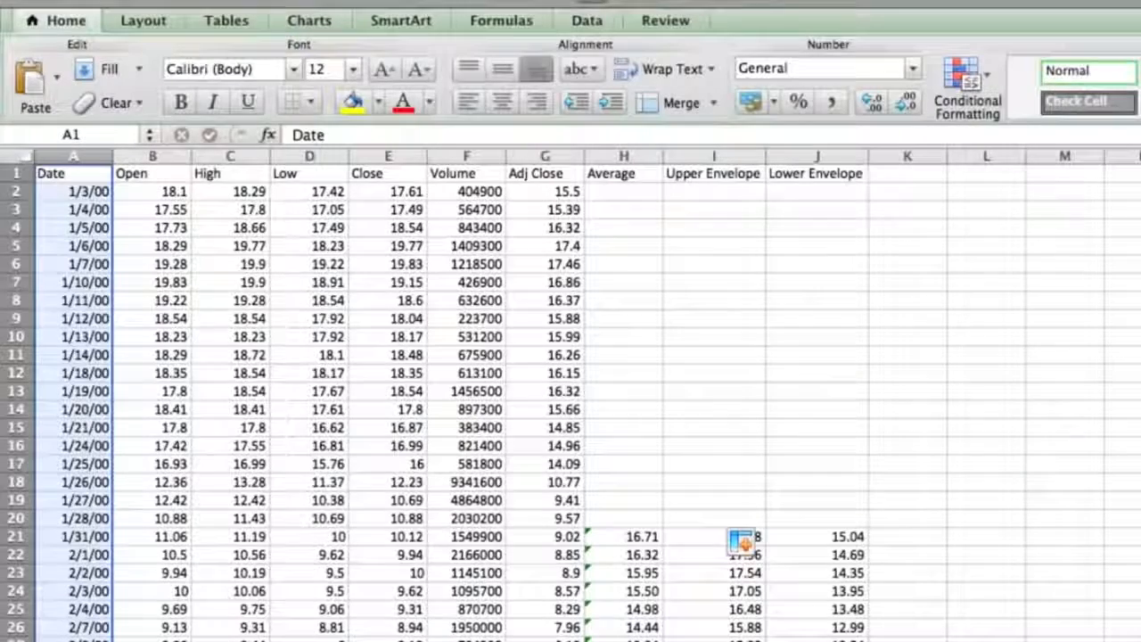
left_click(905, 250)
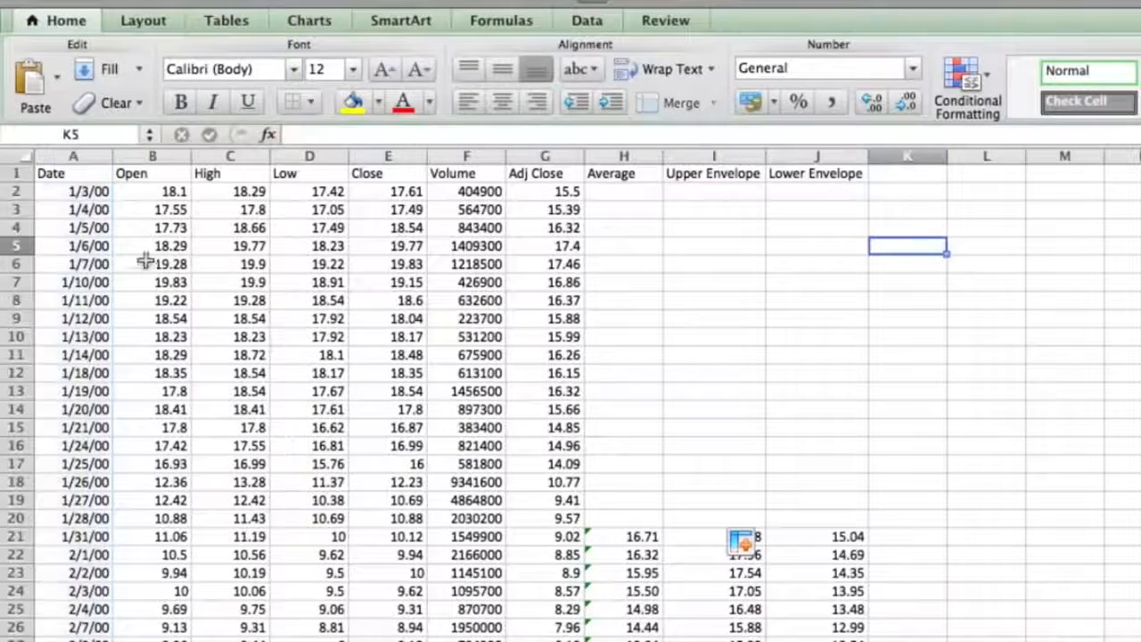
left_click(107, 169)
key("ctrl+shift+Down")
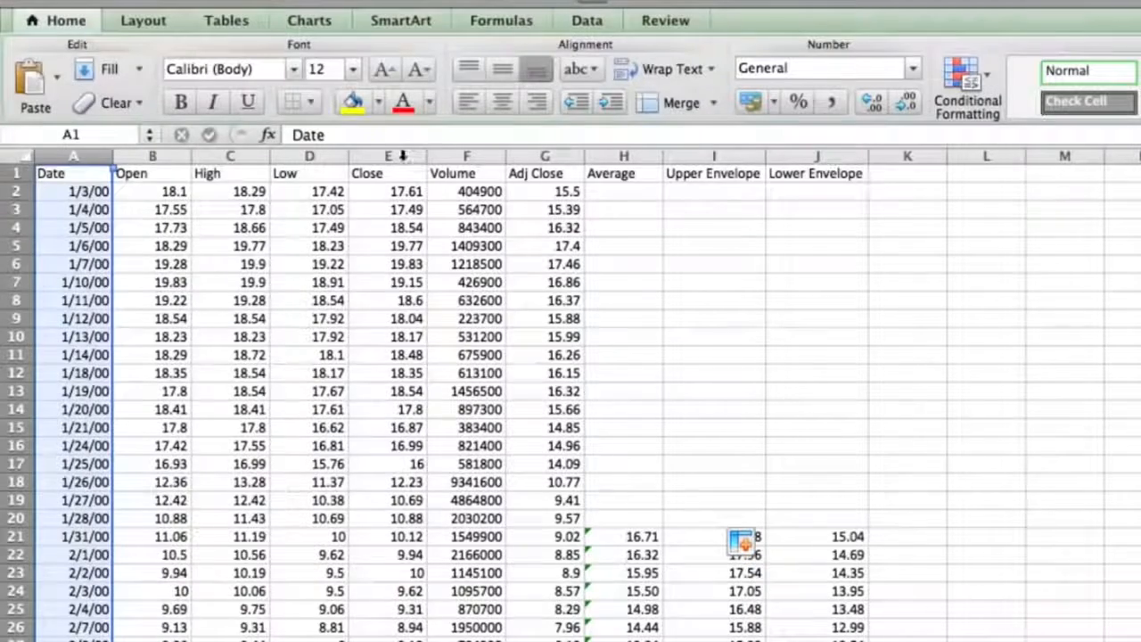
left_click(695, 153, "super")
left_click(807, 155, "super")
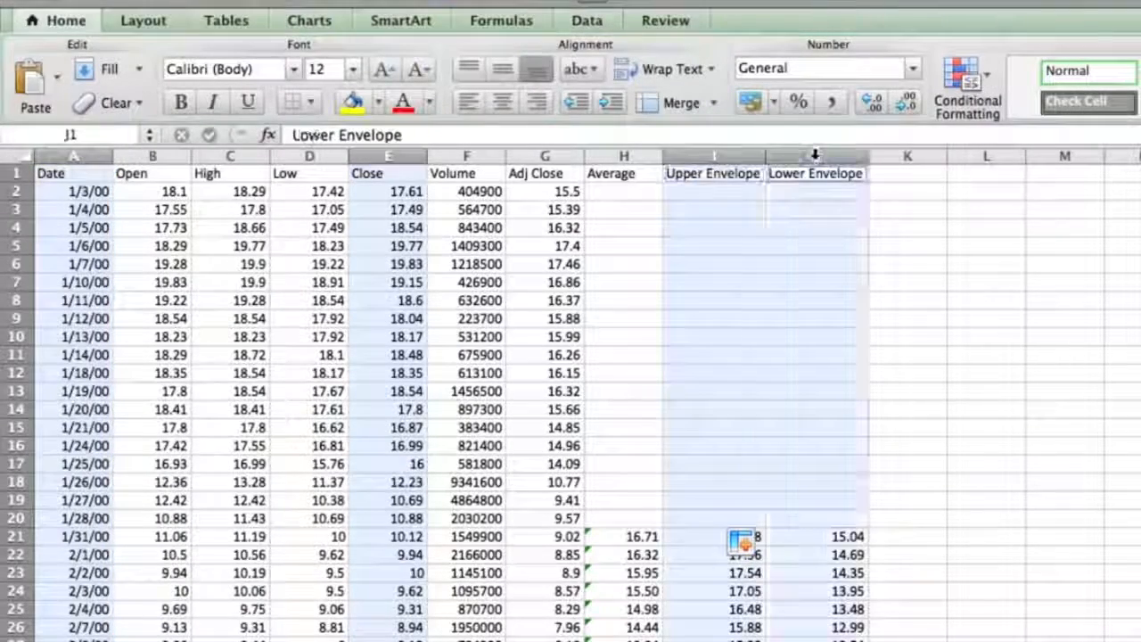
left_click(630, 262)
Select the Date, Close, Upper Envelope and Lower Envelope values for 6/3/13 through 6/24/13 in rows 3370 to 3385
scroll(145, 237, "down", 3)
scroll(142, 240, "up", 3)
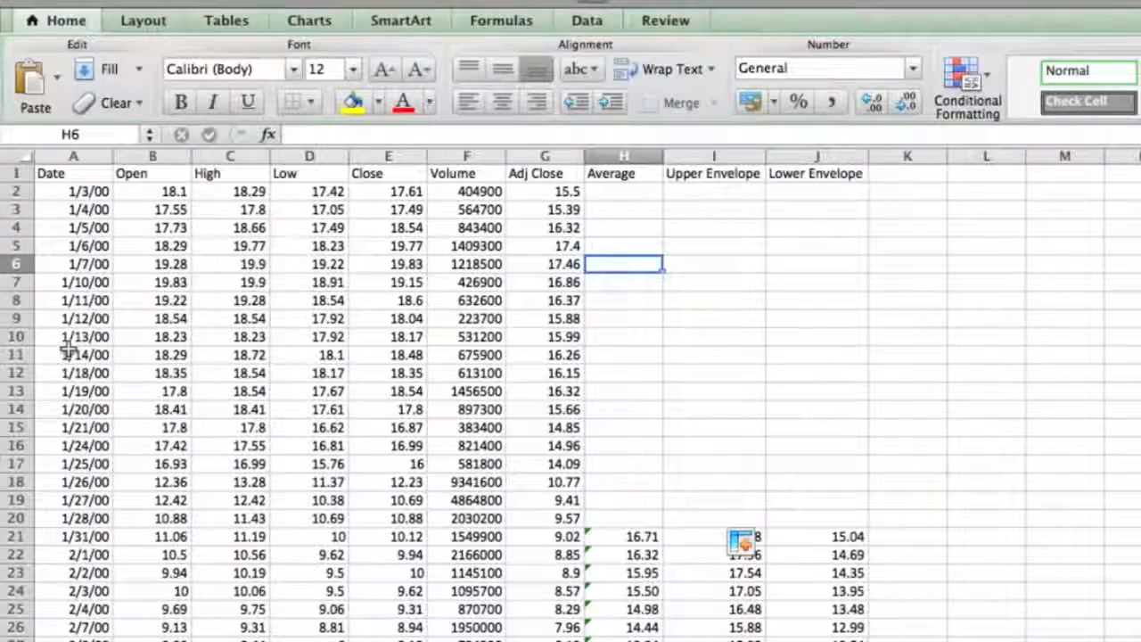
scroll(216, 347, "down", 20)
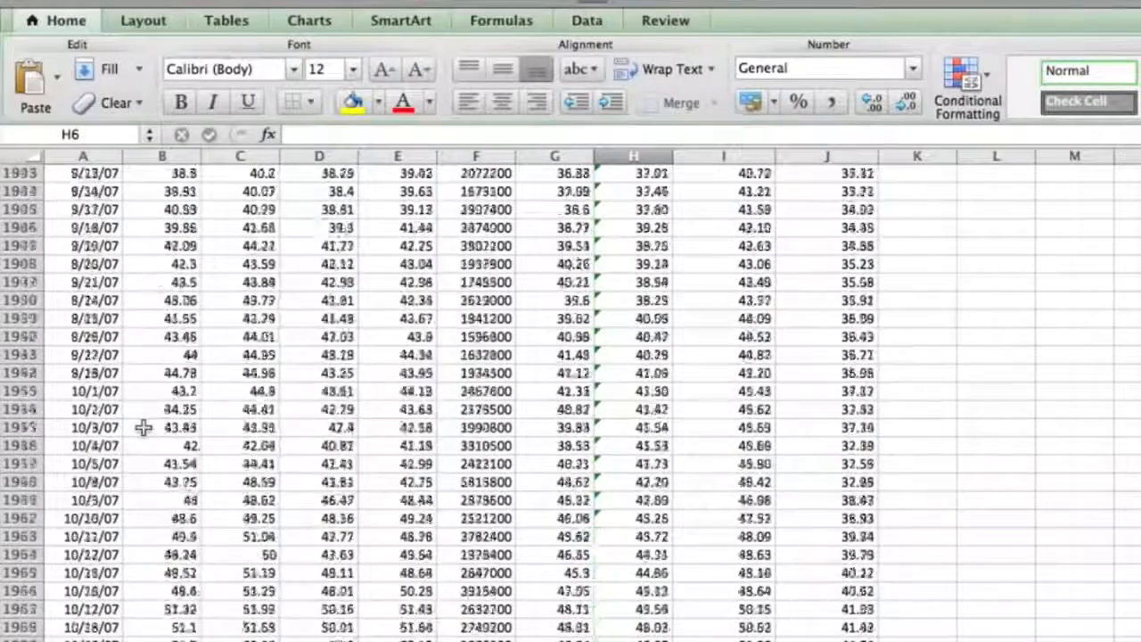
scroll(142, 428, "down", 15)
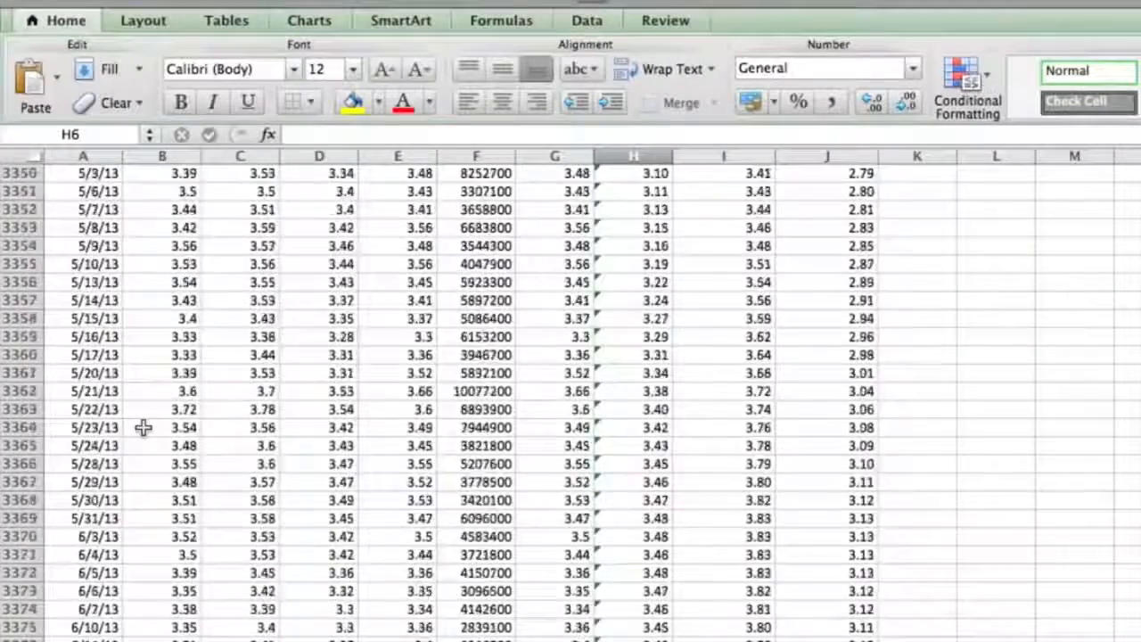
scroll(143, 428, "down", 10)
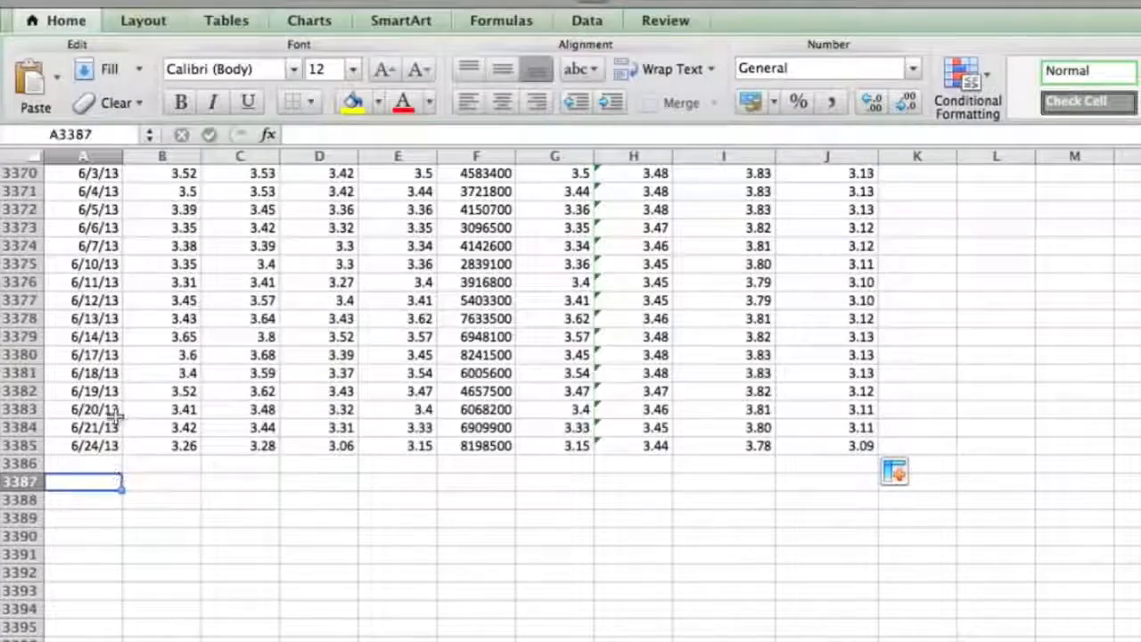
scroll(115, 415, "up", 10)
scroll(116, 416, "down", 12)
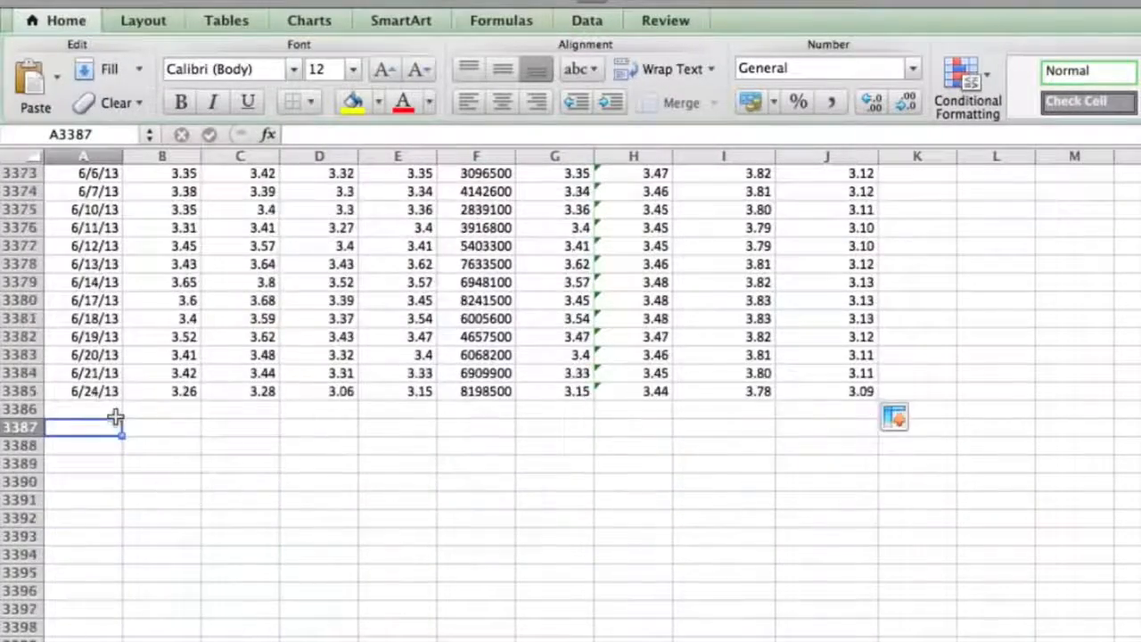
scroll(116, 416, "up", 3)
left_click_drag(97, 282, 89, 555)
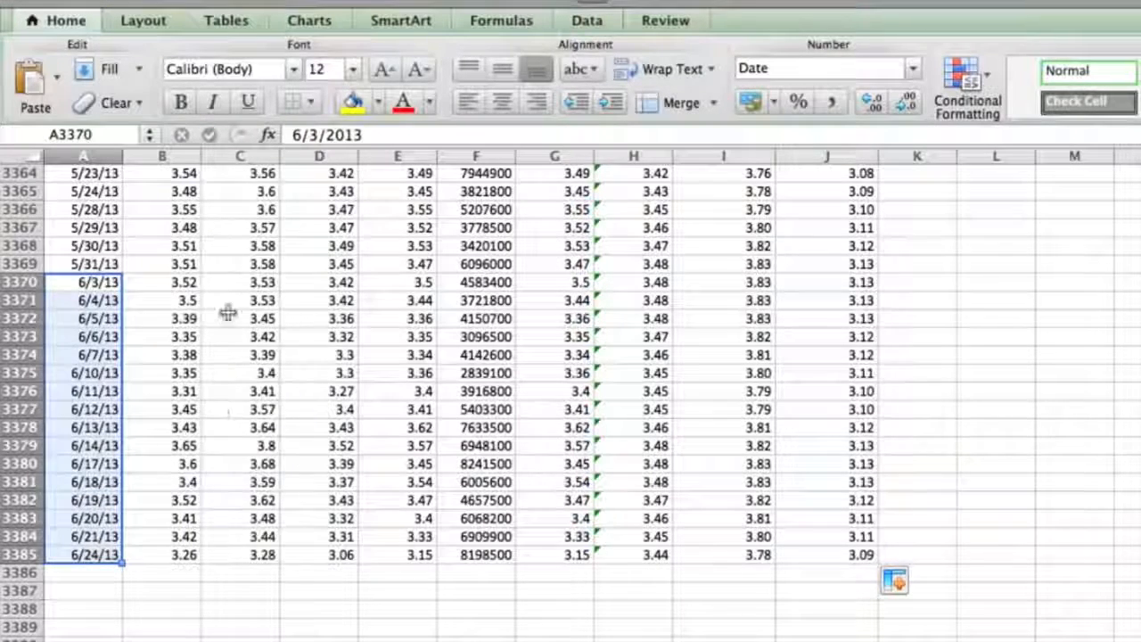
left_click_drag(418, 282, 407, 552)
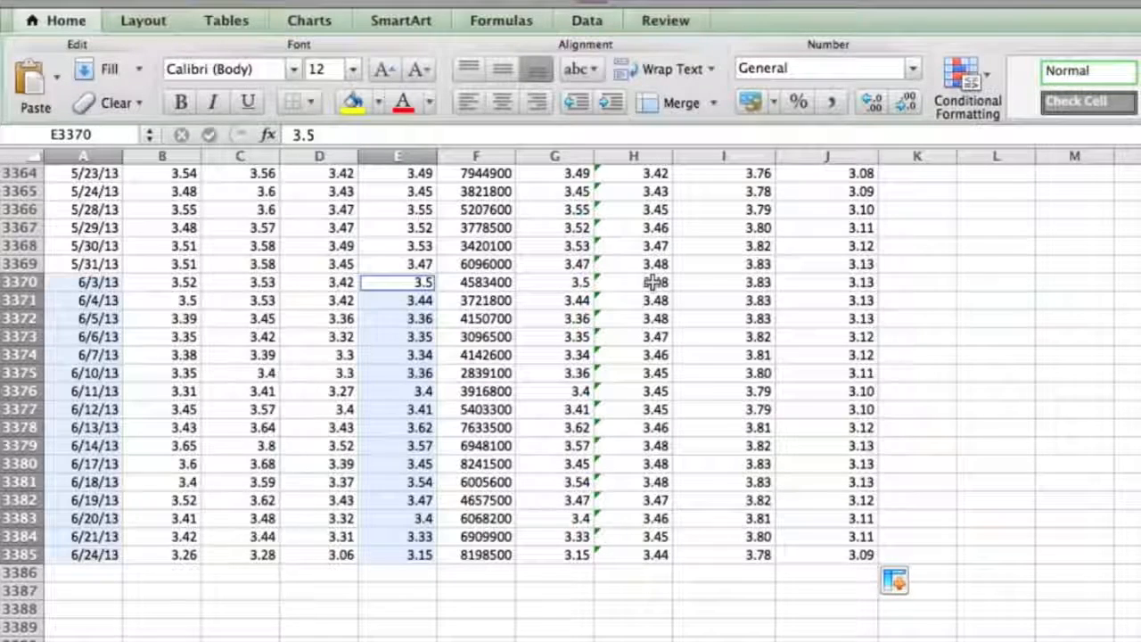
left_click_drag(728, 281, 793, 555)
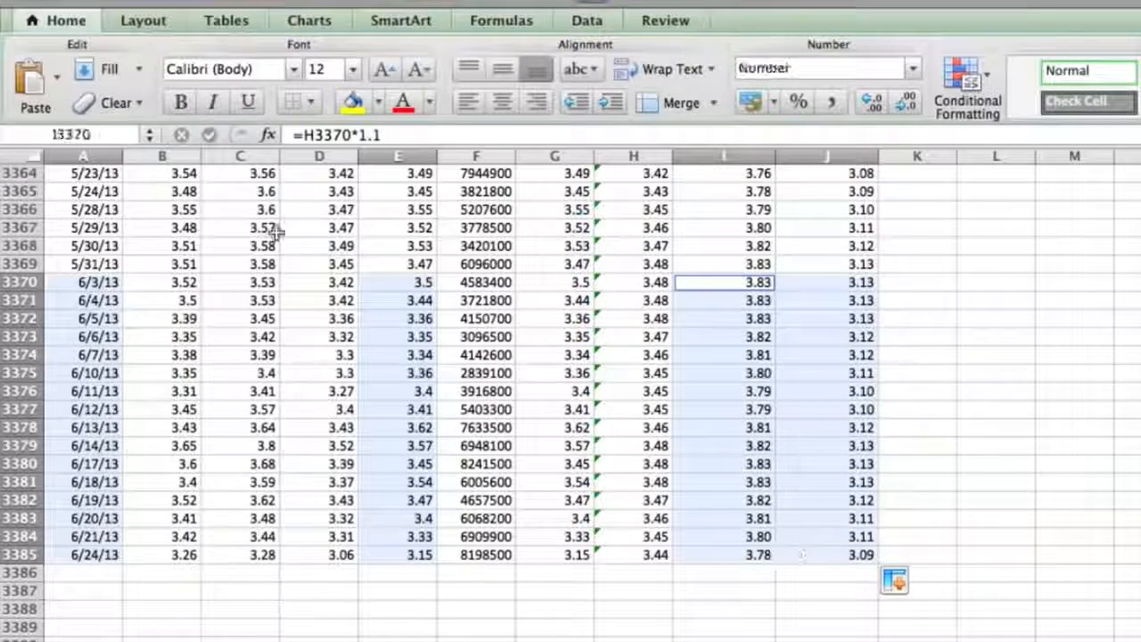
Insert a Marked Line chart of the selected June data, place it over the data and enlarge it across columns A to K
left_click(308, 19)
left_click(98, 82)
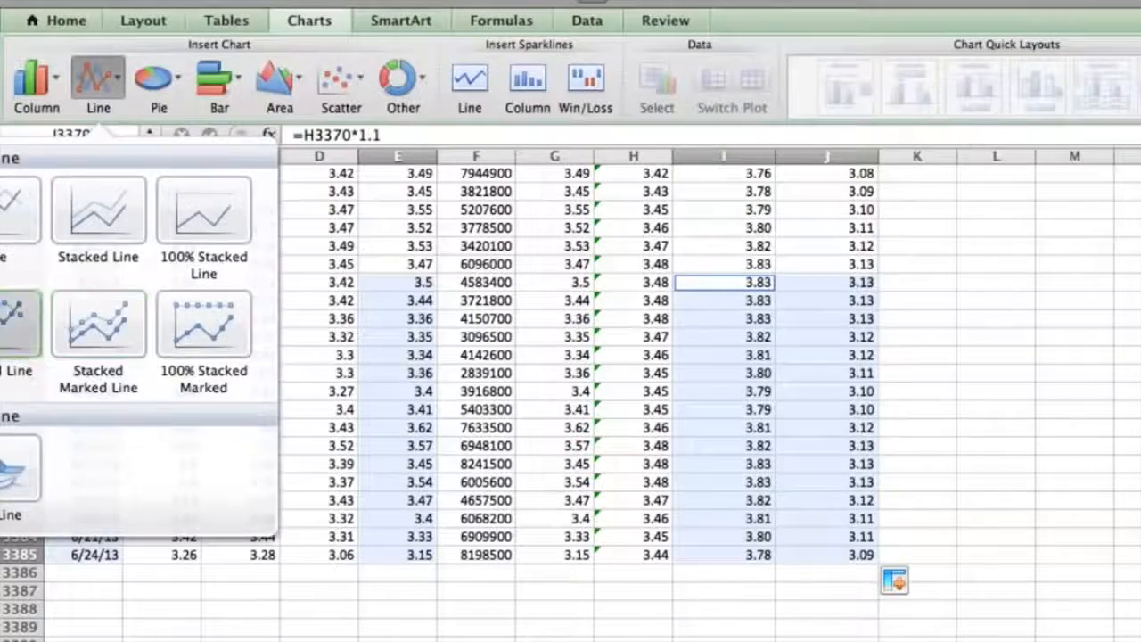
left_click(27, 334)
left_click_drag(889, 489, 131, 201)
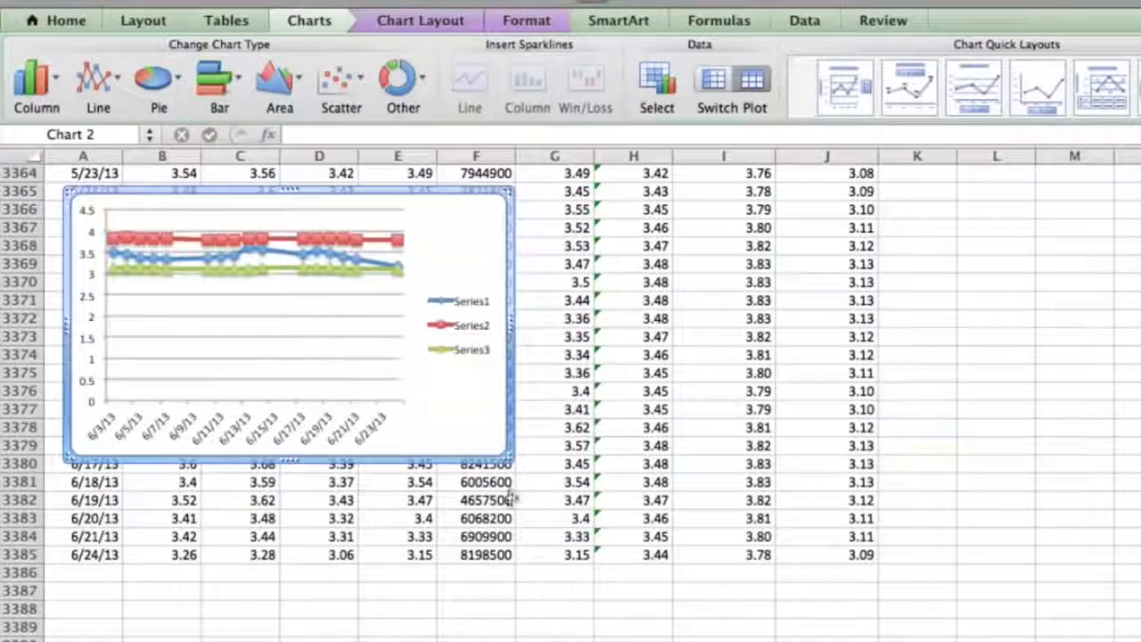
left_click_drag(511, 460, 1052, 624)
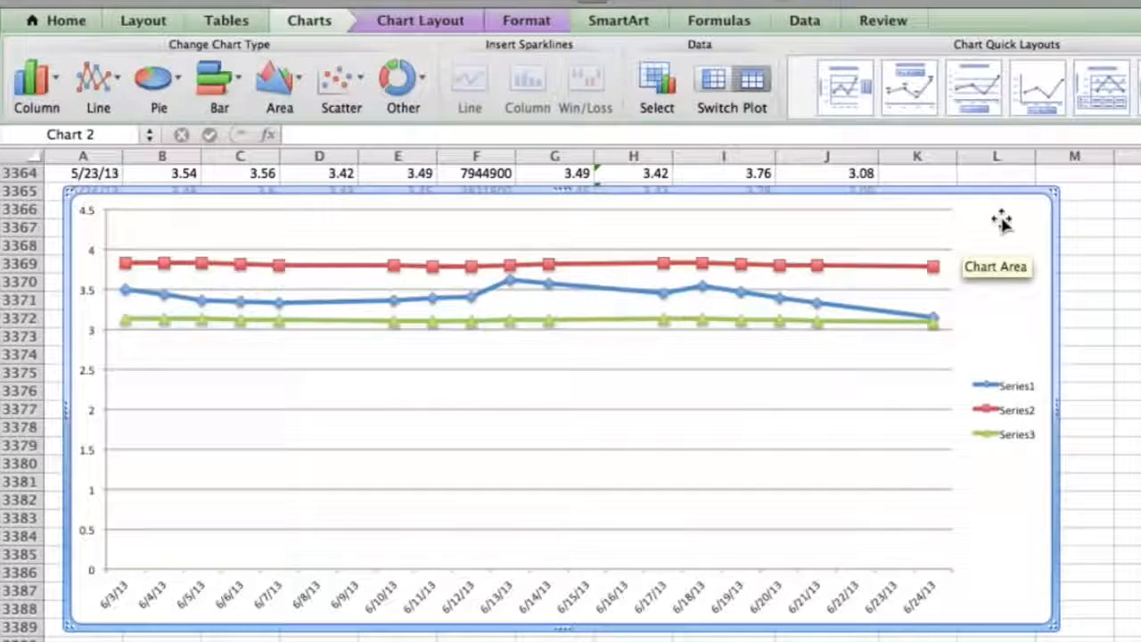
Delete the June chart and select the Date, Close, Upper Envelope and Lower Envelope values for 5/1/13 through 6/24/13
key("Delete")
left_click(918, 318)
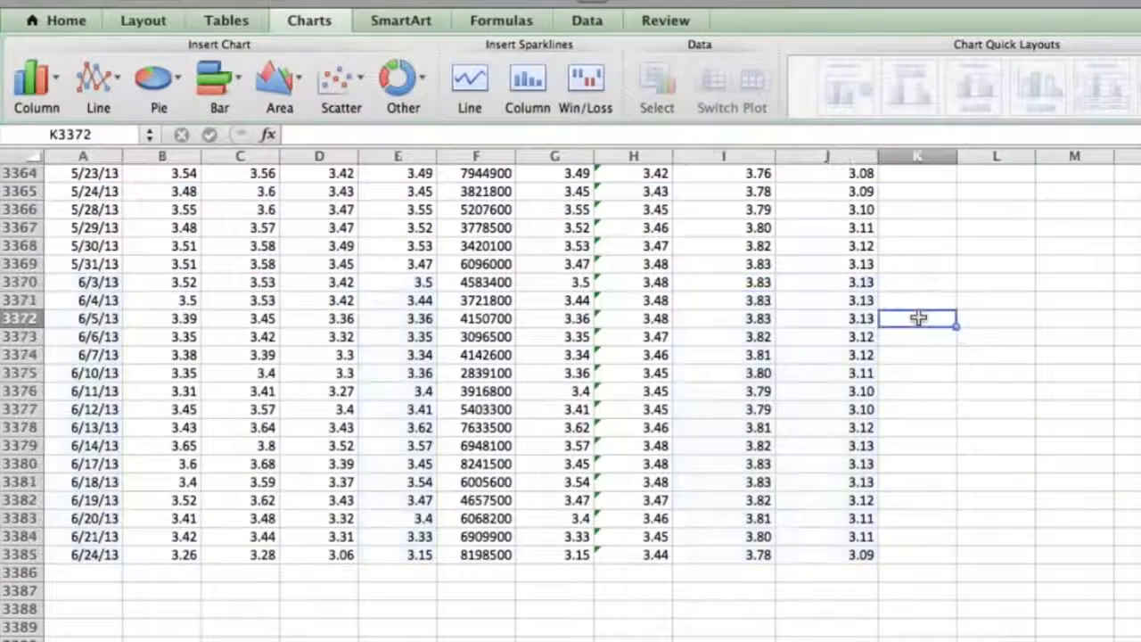
scroll(920, 317, "up", 5)
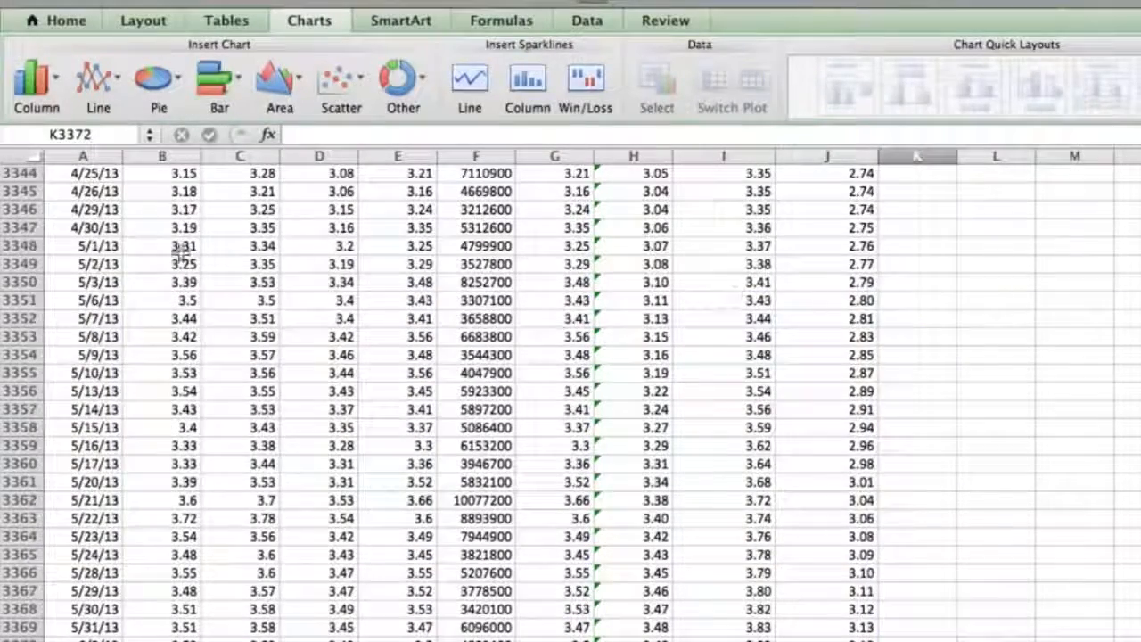
left_click_drag(86, 493, 92, 609)
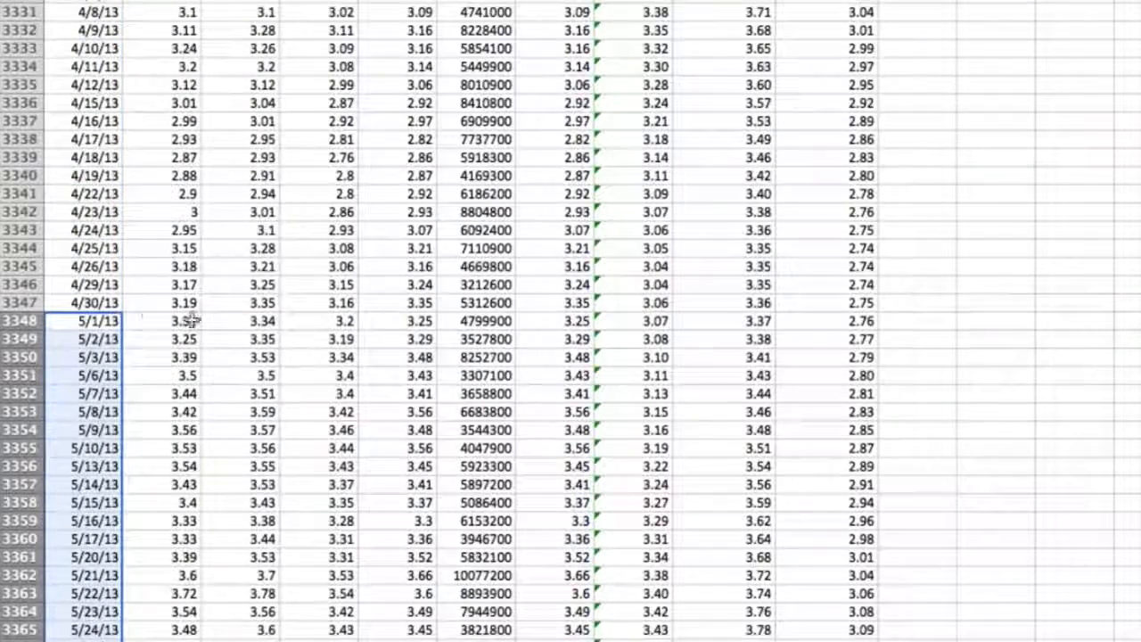
left_click_drag(397, 319, 407, 531)
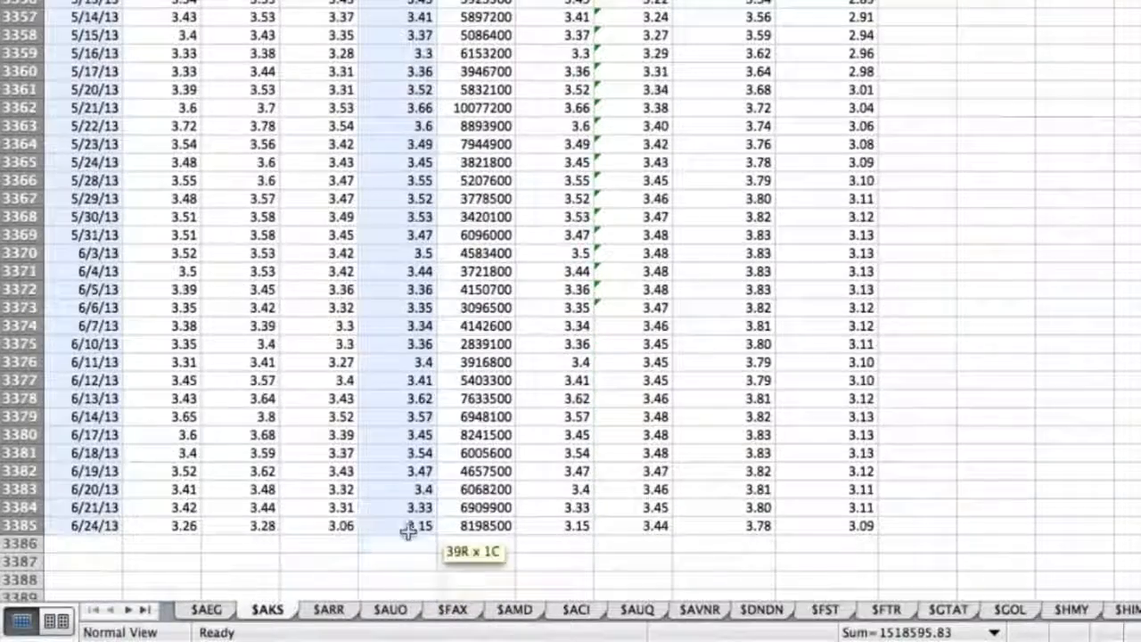
scroll(537, 492, "up", 8)
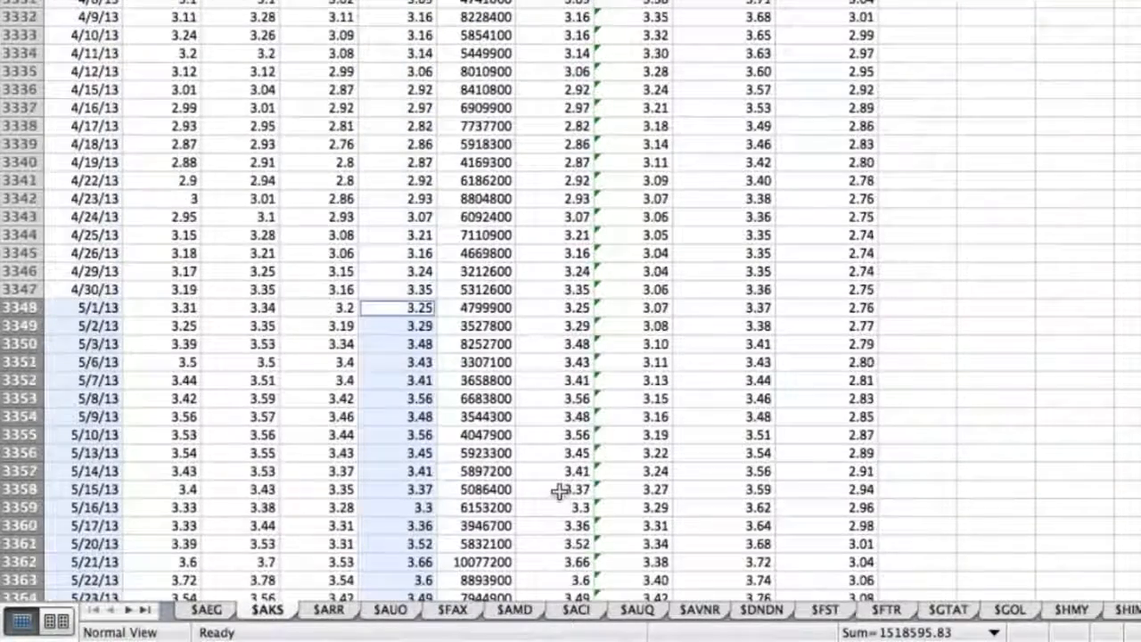
left_click_drag(758, 306, 792, 439)
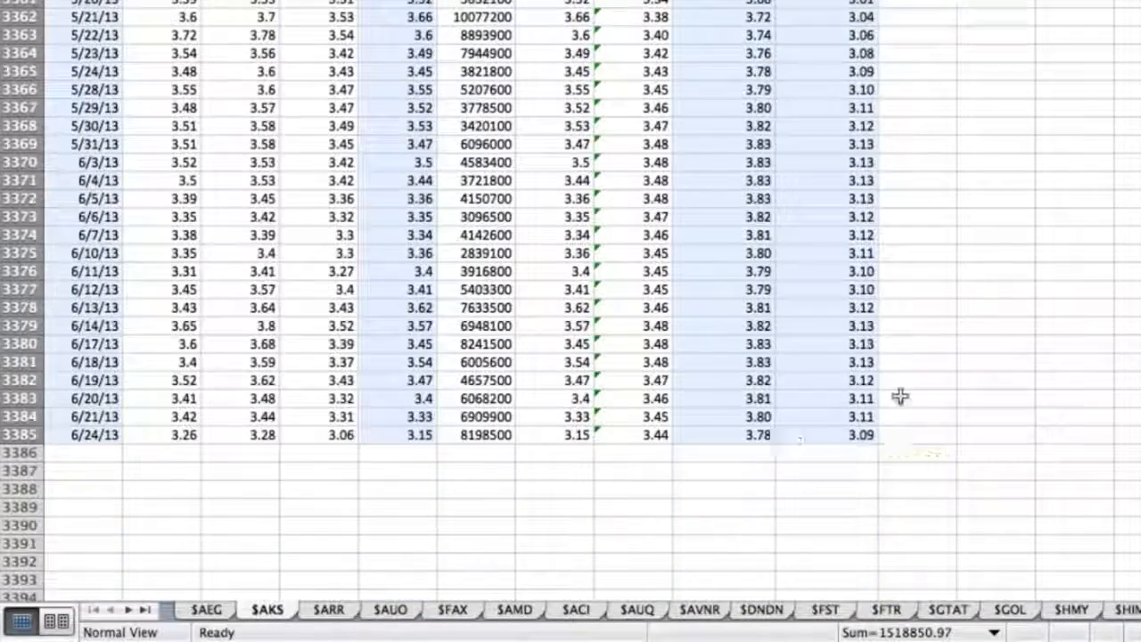
scroll(900, 397, "up", 20)
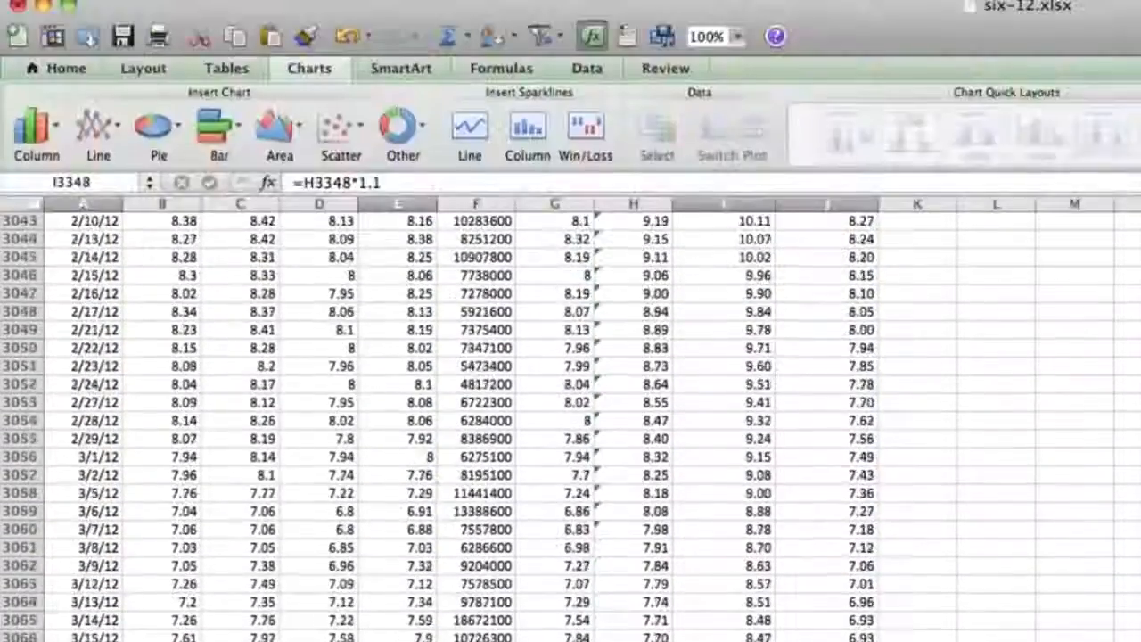
Insert a Marked Line chart of the selected May and June data, enlarge it and position it over columns A to K
left_click(101, 139)
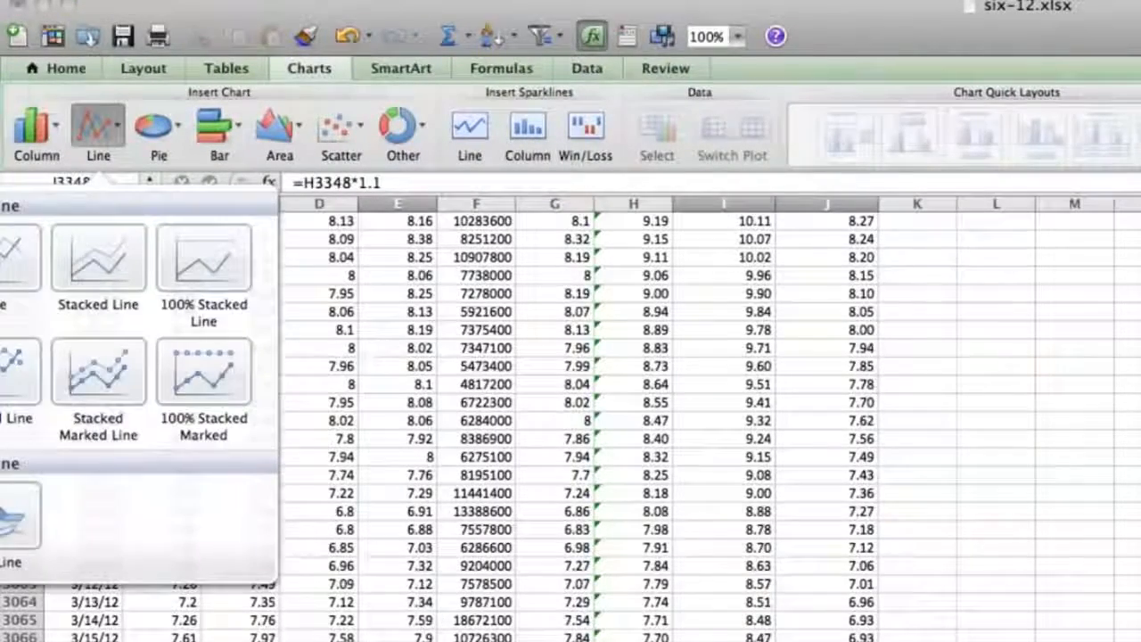
left_click(16, 371)
left_click_drag(925, 526, 125, 219)
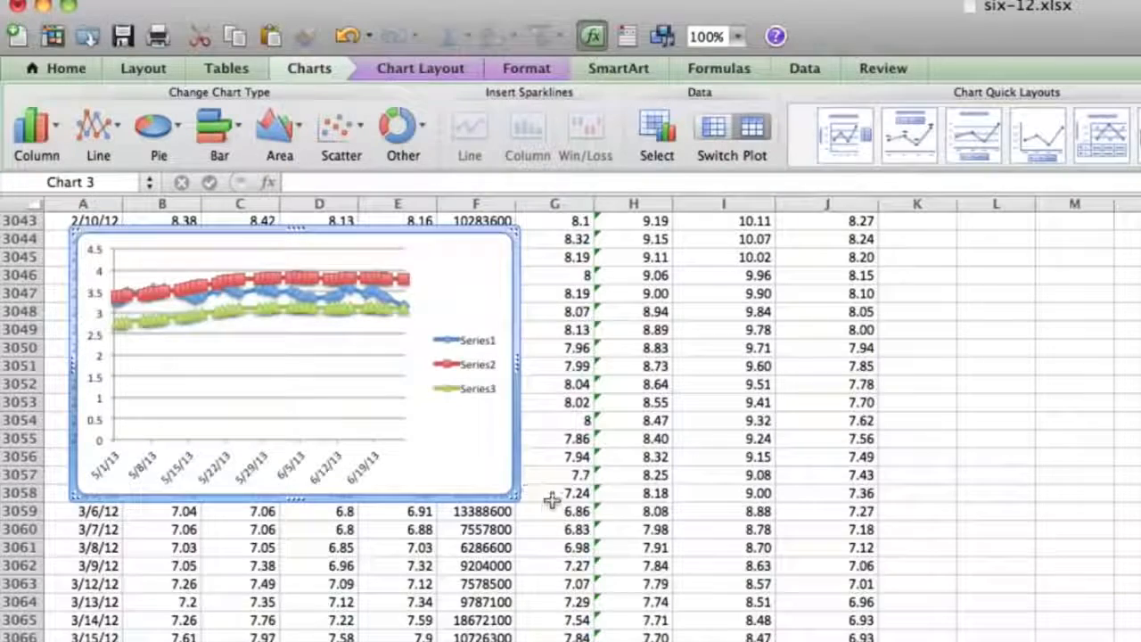
left_click_drag(512, 495, 1016, 634)
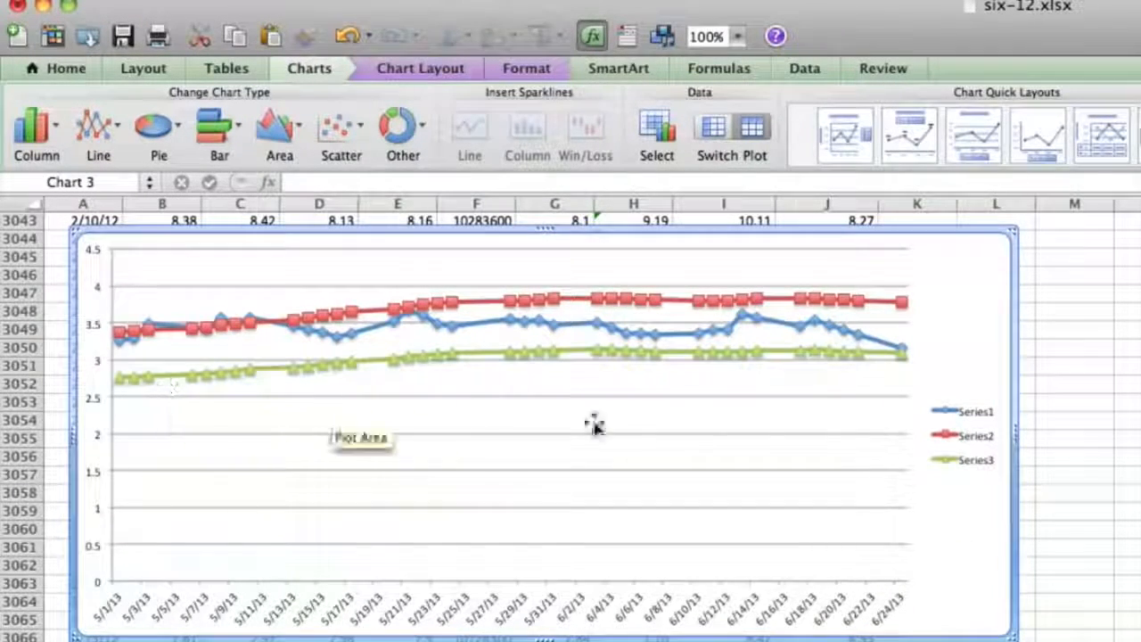
left_click_drag(971, 295, 946, 281)
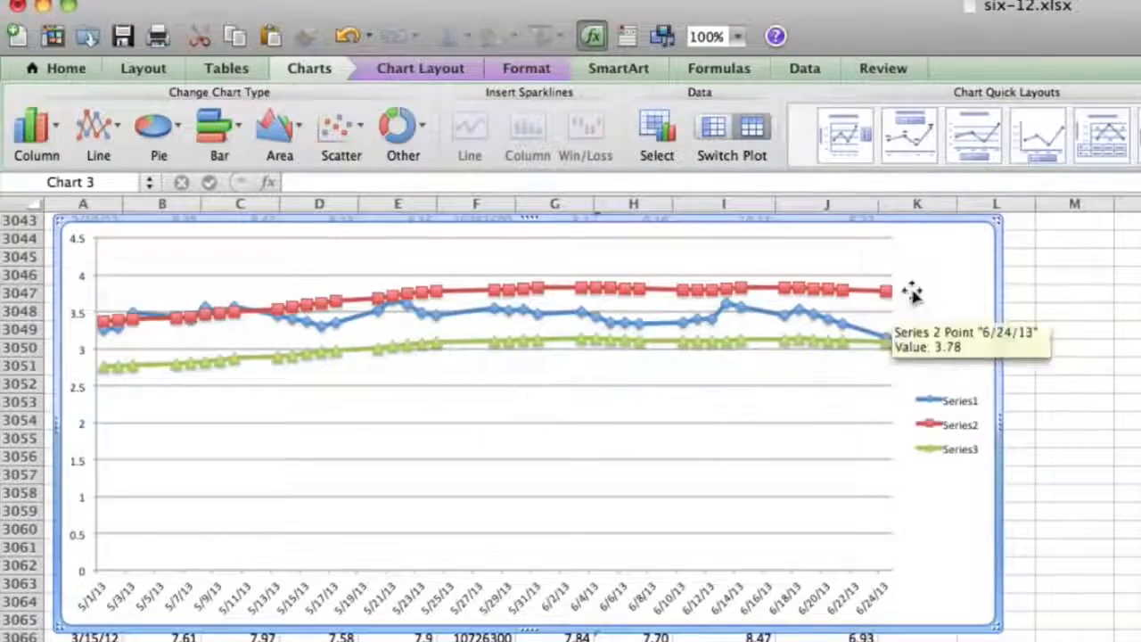
Delete the line chart of the May and June 2013 data
key("Delete")
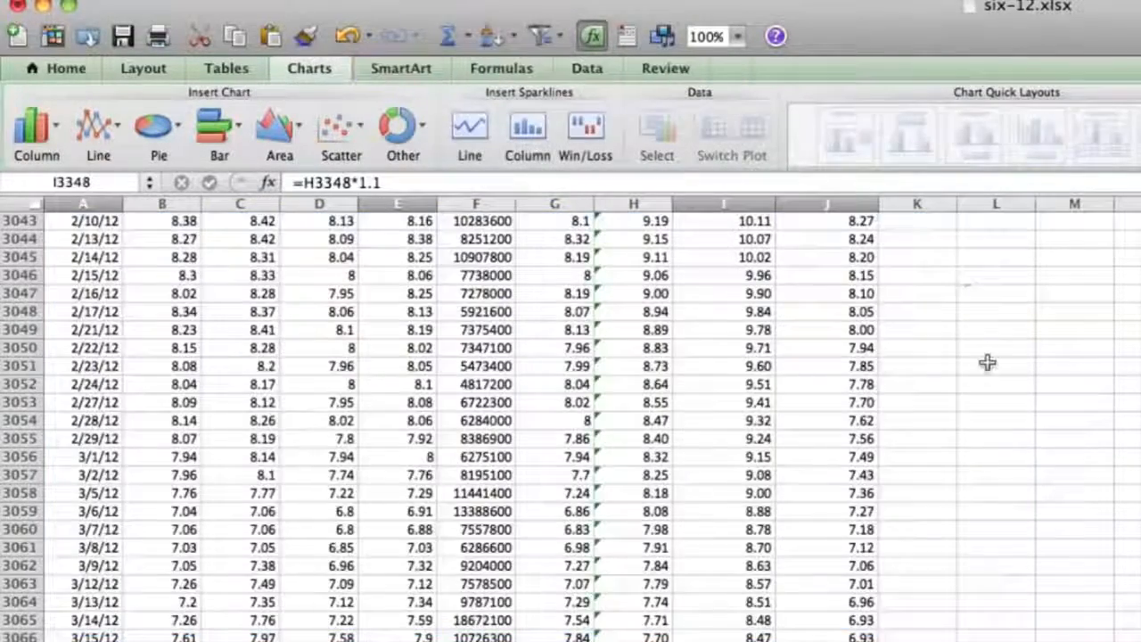
scroll(986, 361, "up", 20)
scroll(986, 361, "up", 20)
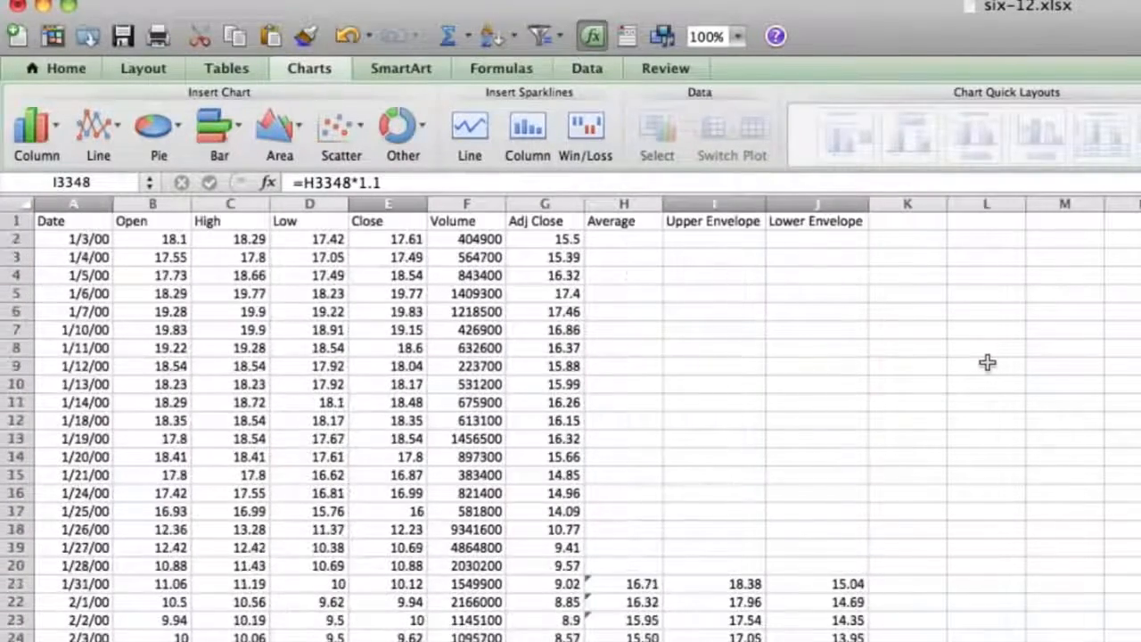
Start an IF function in cell K21 with the Formula Builder
left_click(925, 237)
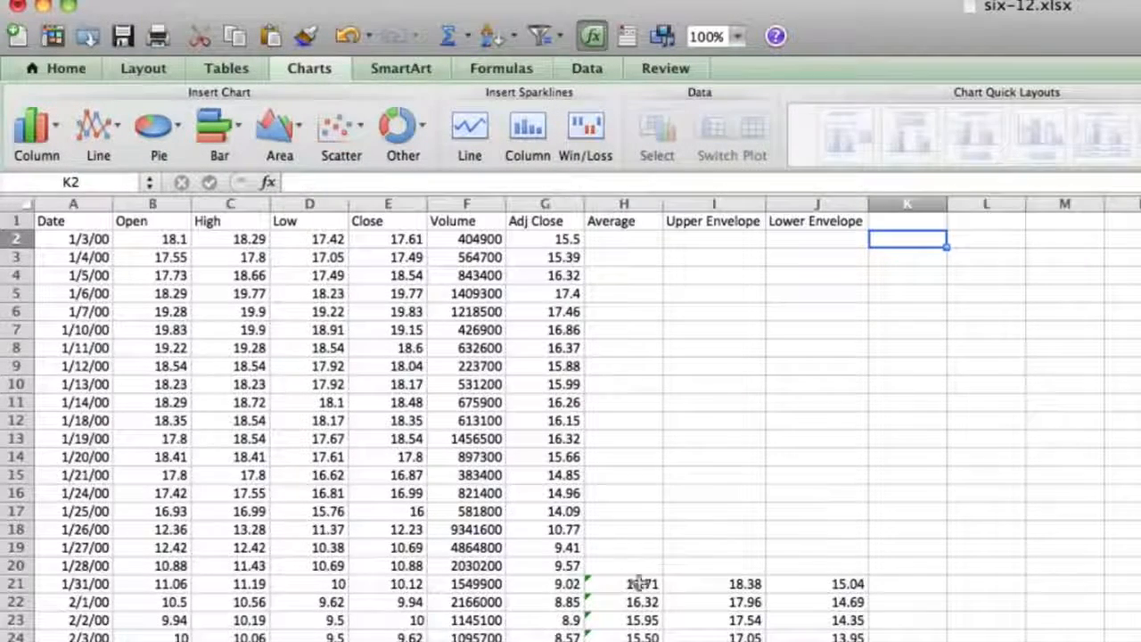
left_click(406, 581)
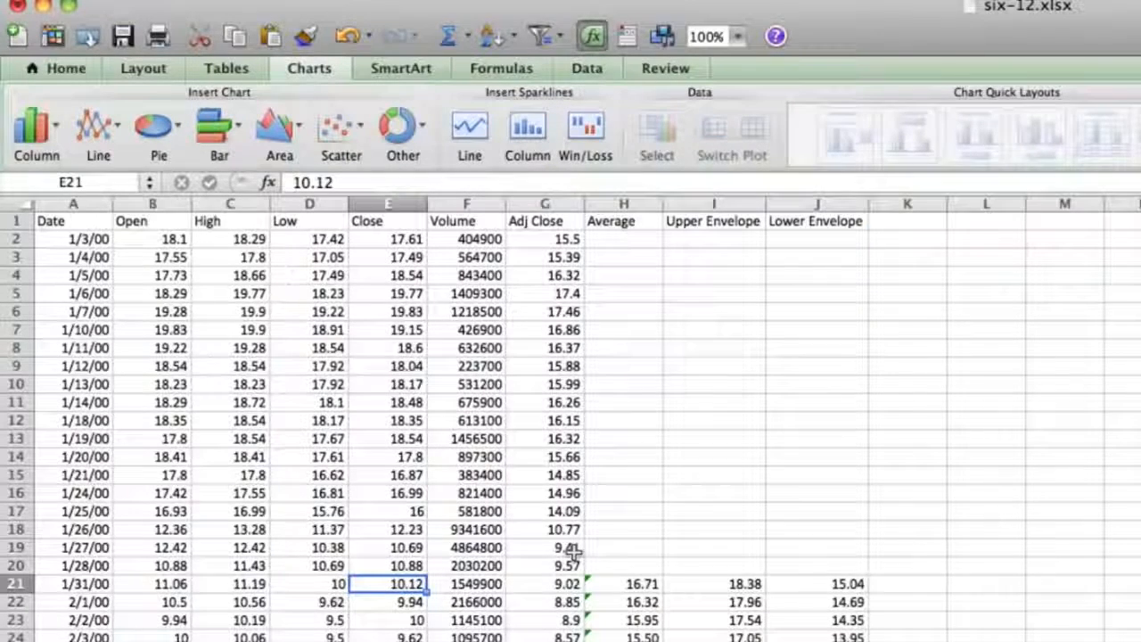
left_click(740, 583)
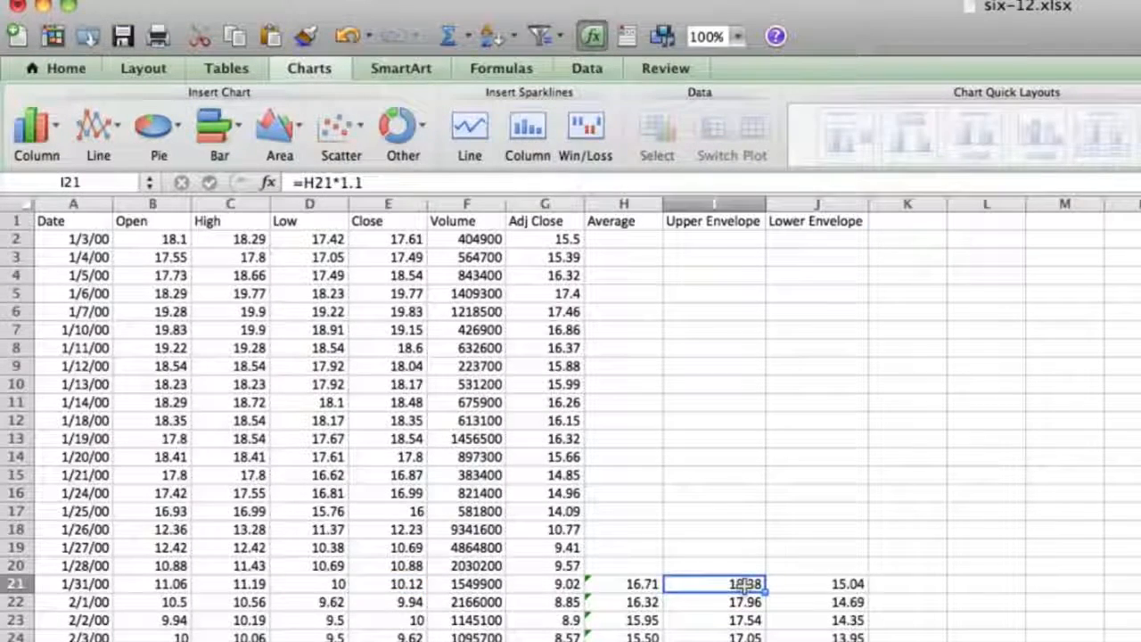
left_click(883, 583)
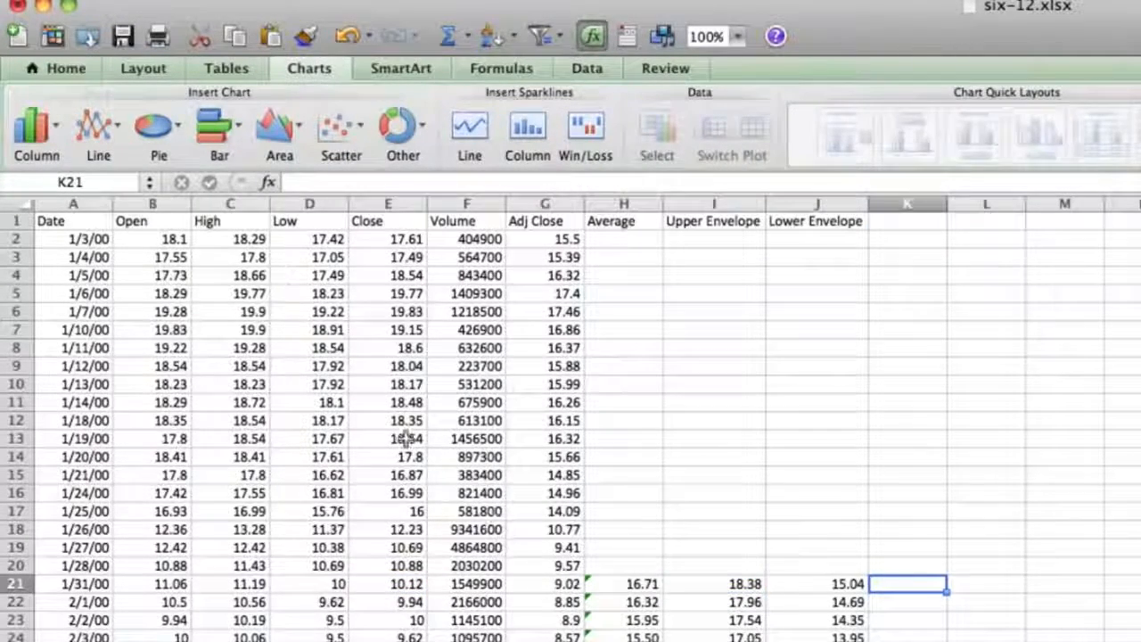
left_click(64, 69)
left_click(533, 68)
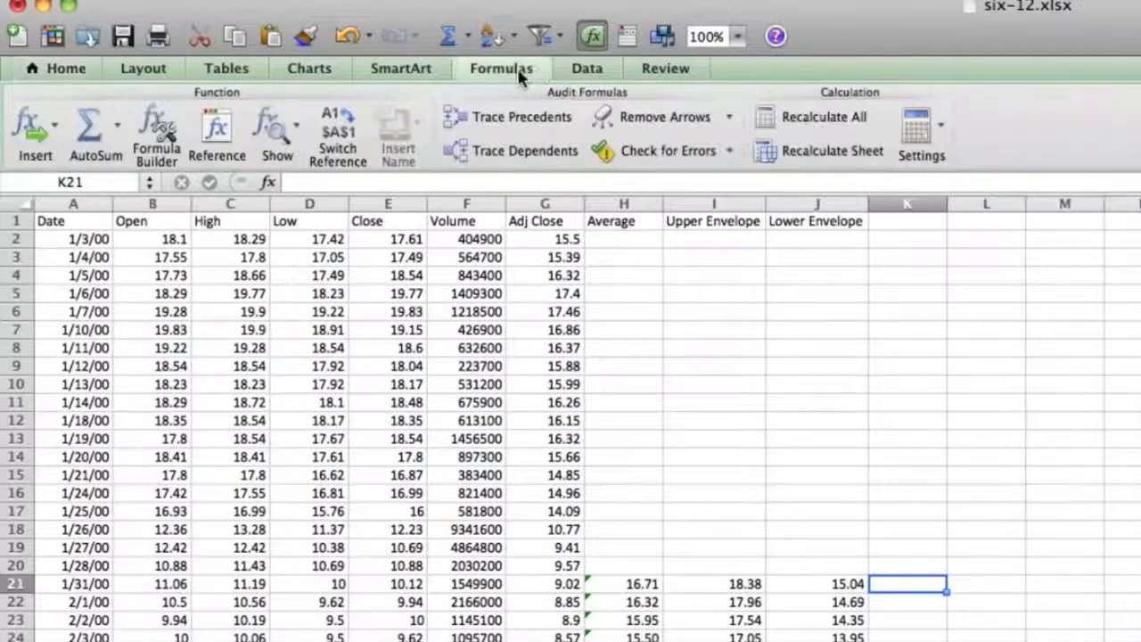
left_click(156, 134)
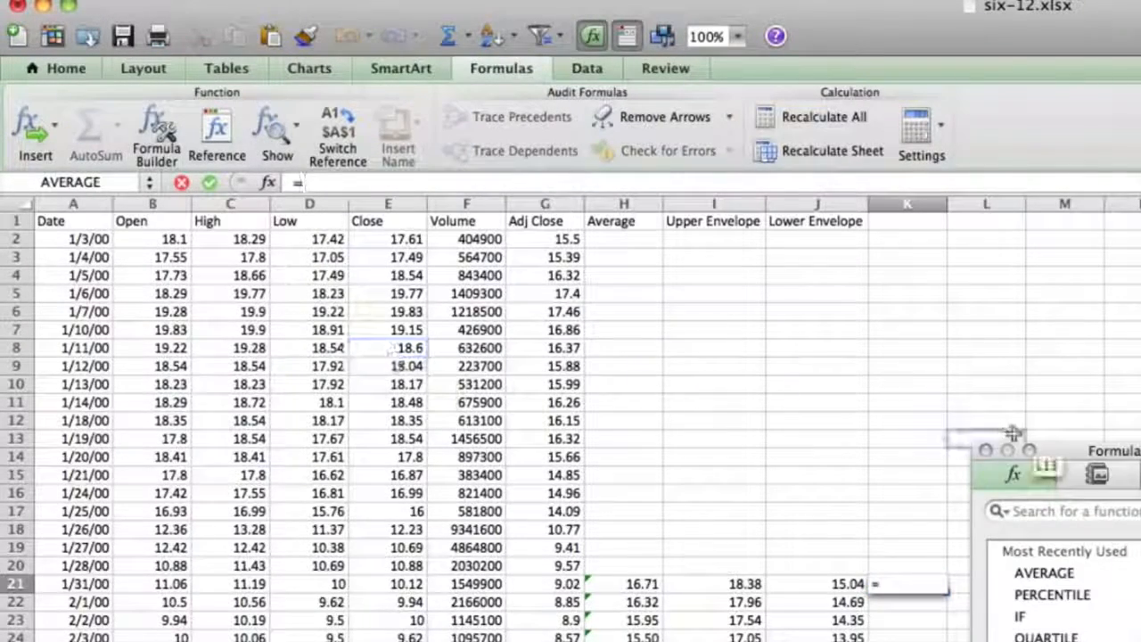
left_click_drag(1065, 452, 610, 23)
double_click(360, 252)
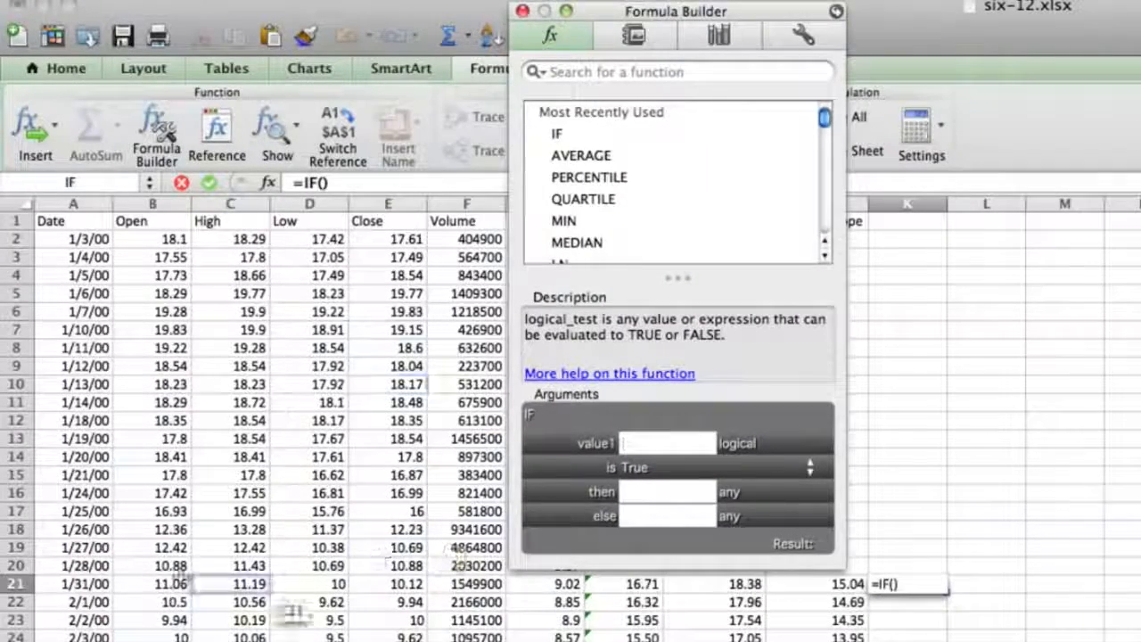
Set the IF function's logical test in K21 to E21 greater than or equal to the upper envelope in I21
left_click(412, 585)
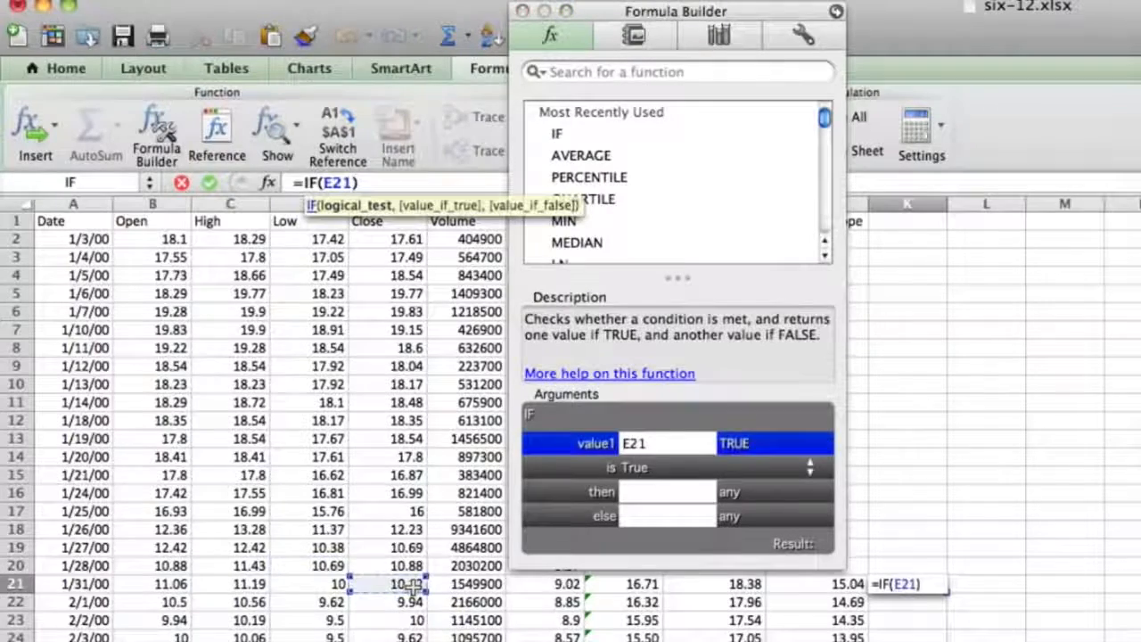
left_click(628, 467)
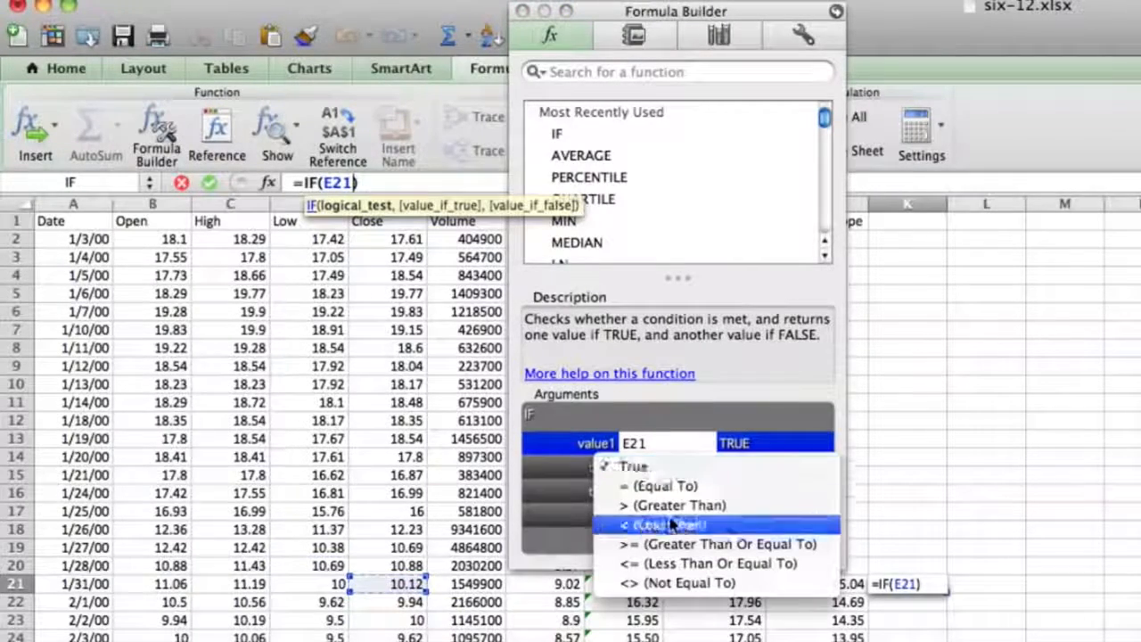
left_click(677, 546)
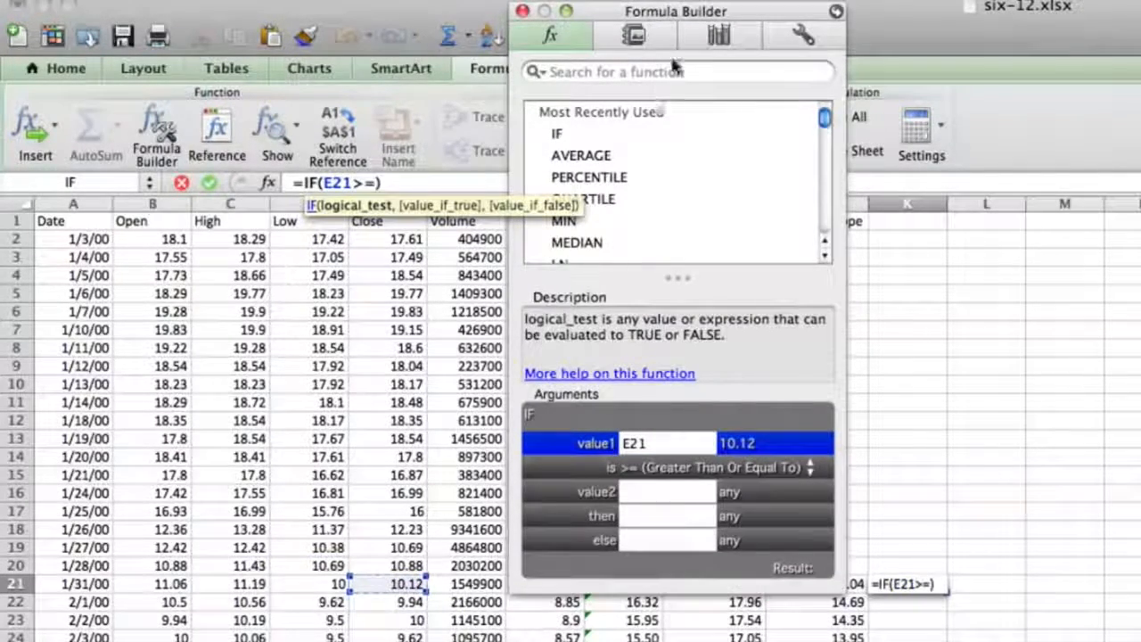
left_click_drag(682, 20, 290, 20)
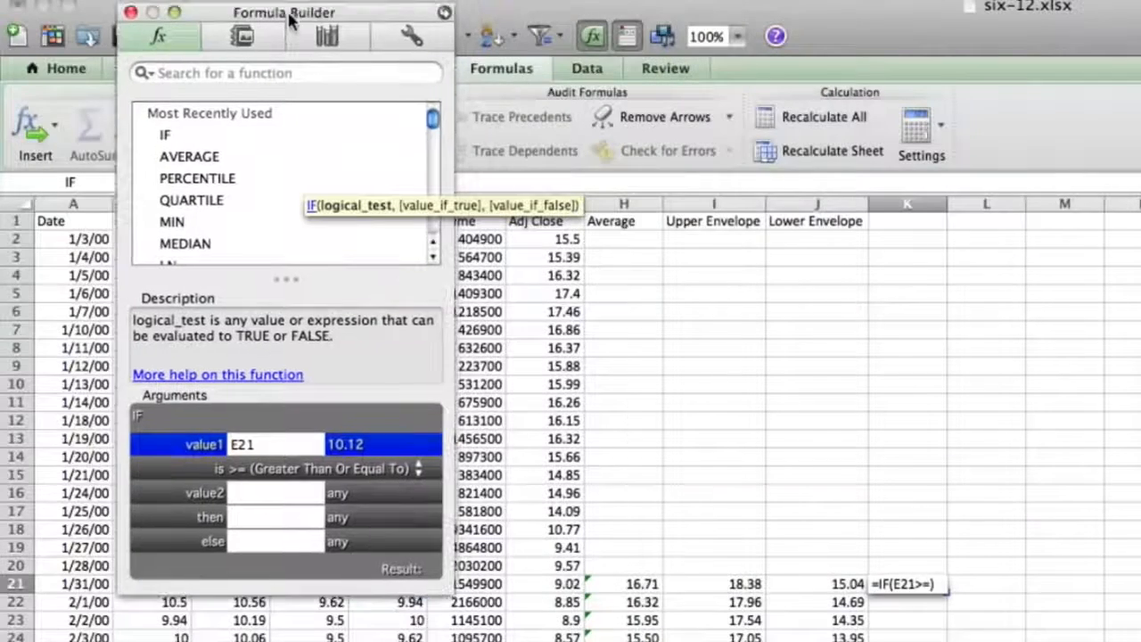
left_click(730, 583)
Complete the K21 formula with 100*E21 if true and 0 if false, and fill it down column K
left_click(274, 518)
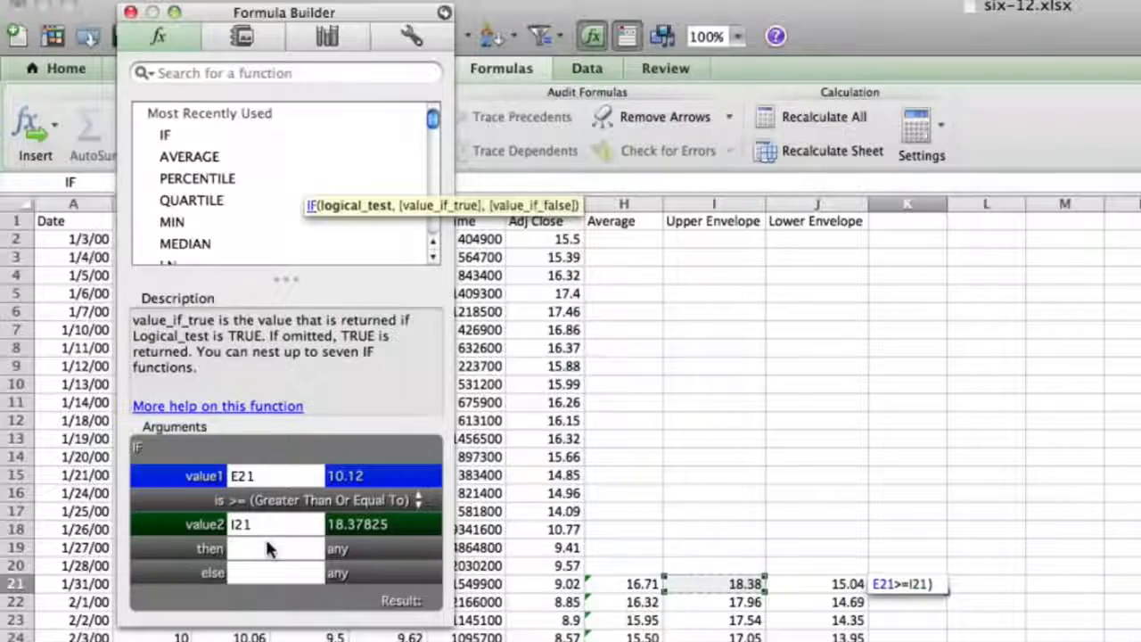
type("100*")
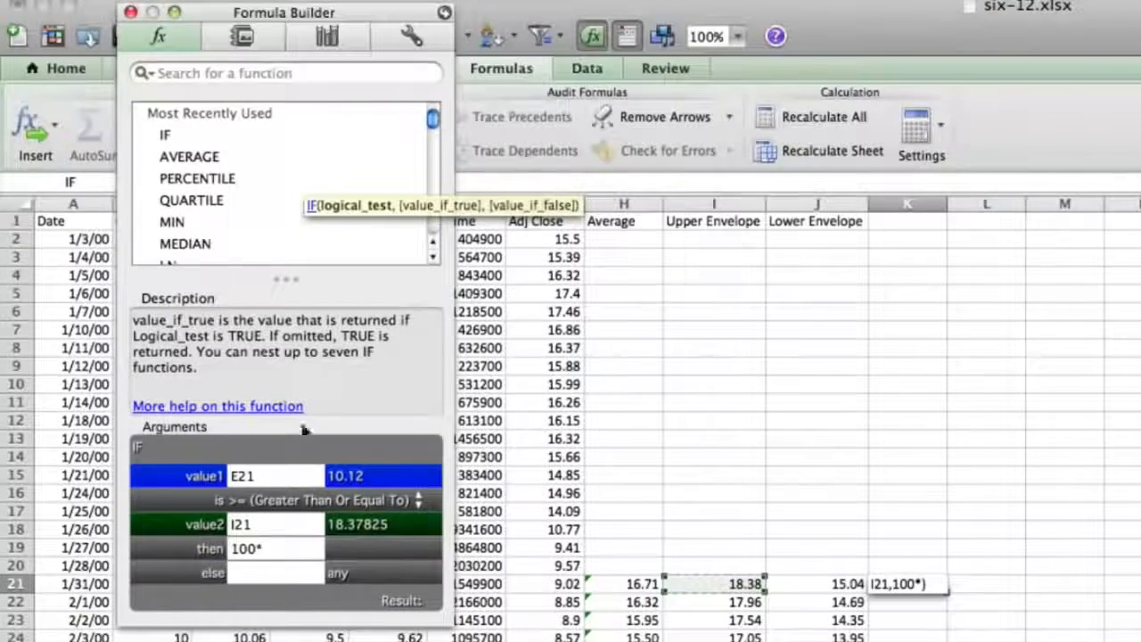
left_click_drag(212, 14, 696, 14)
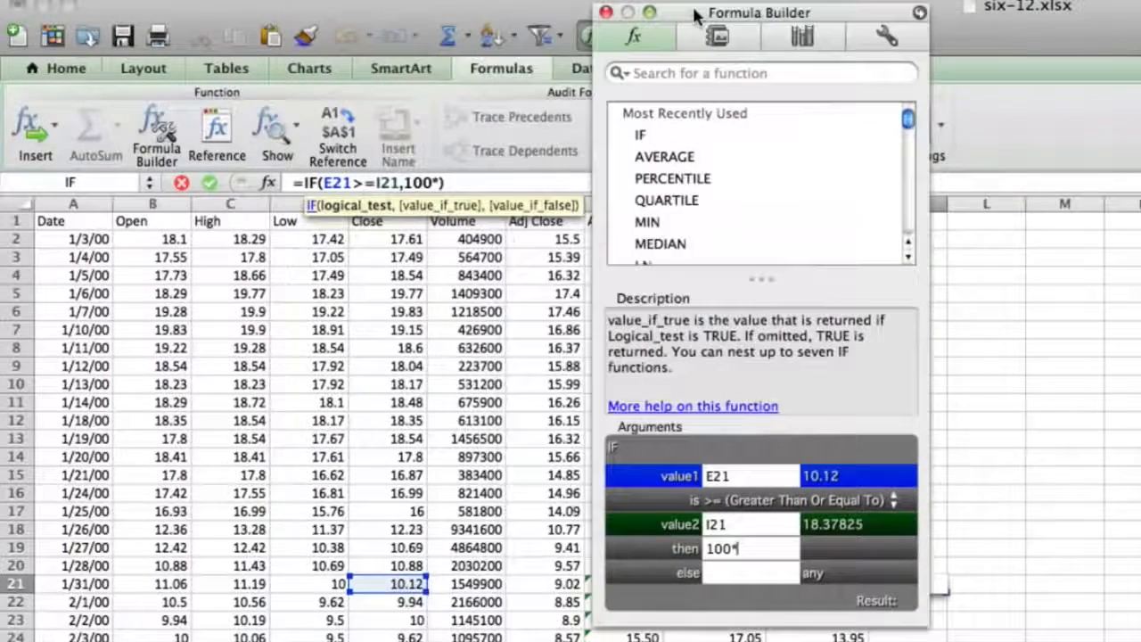
left_click(397, 584)
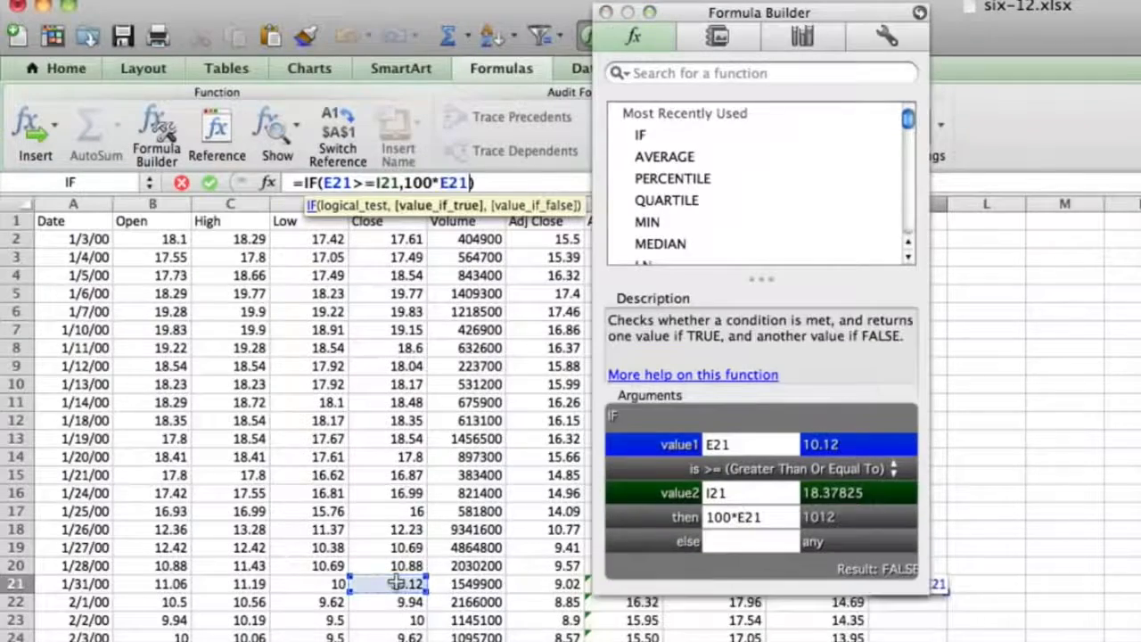
left_click(744, 557)
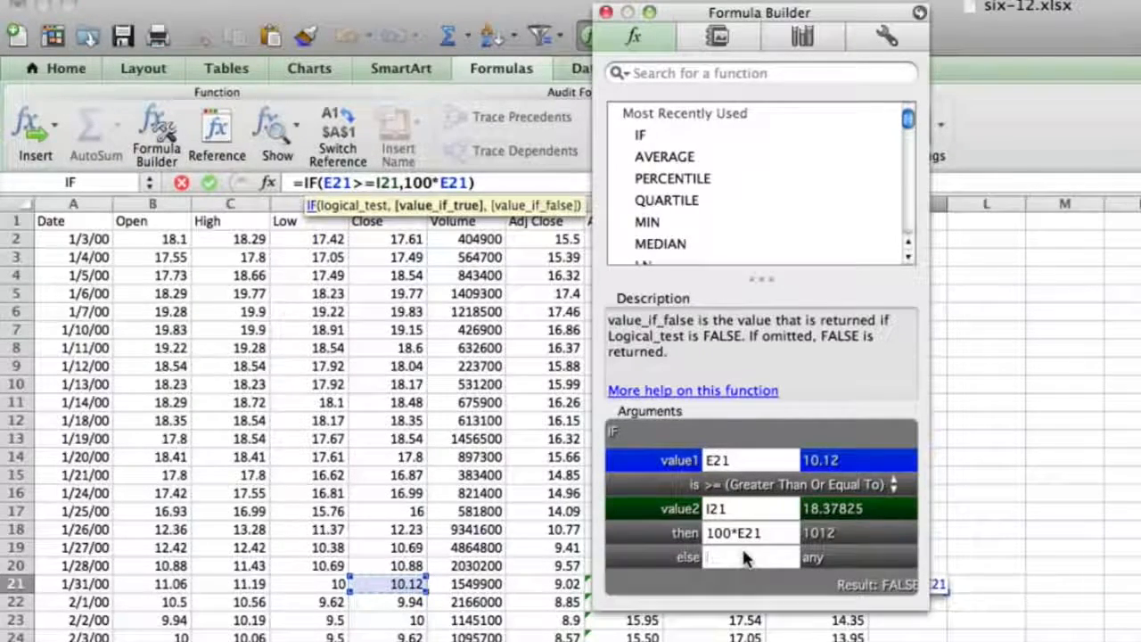
type("0")
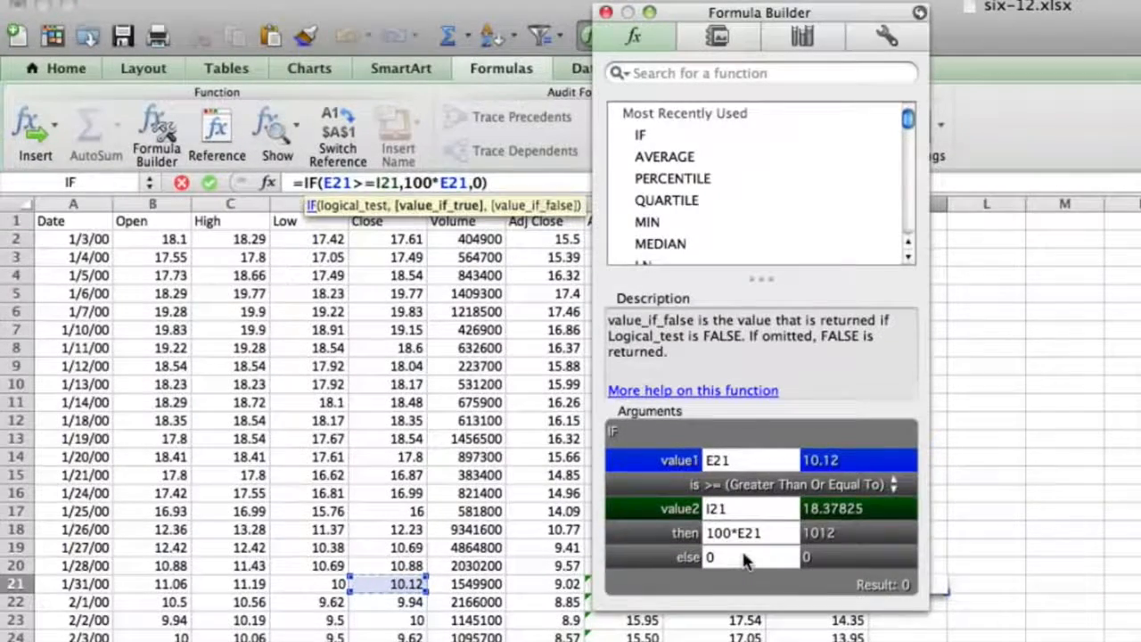
key("Return")
left_click_drag(686, 7, 479, 0)
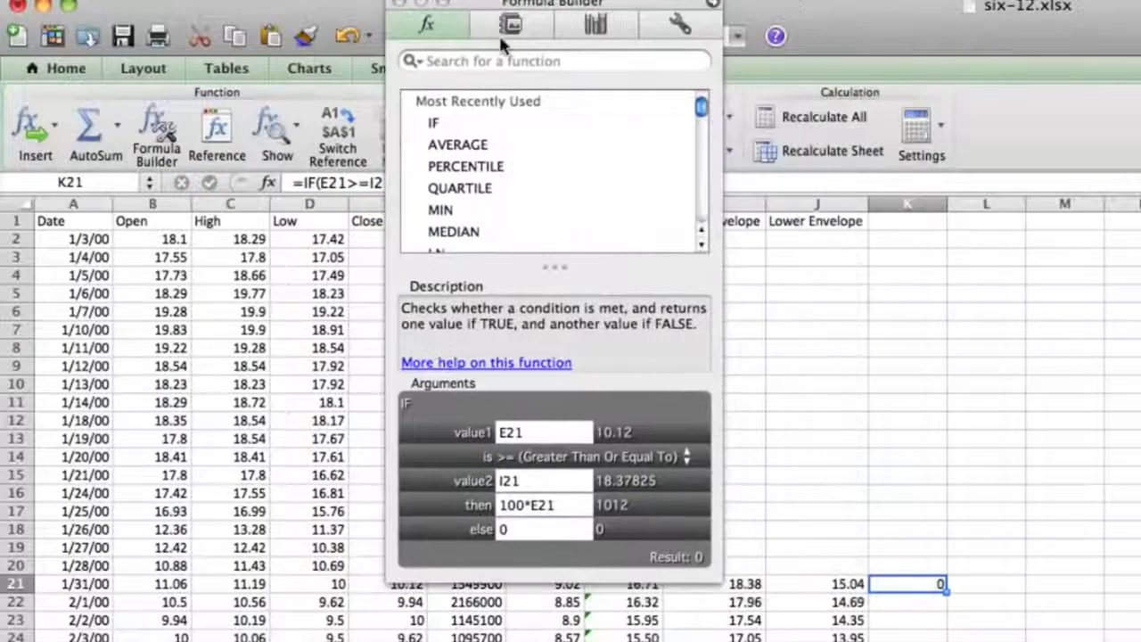
double_click(943, 590)
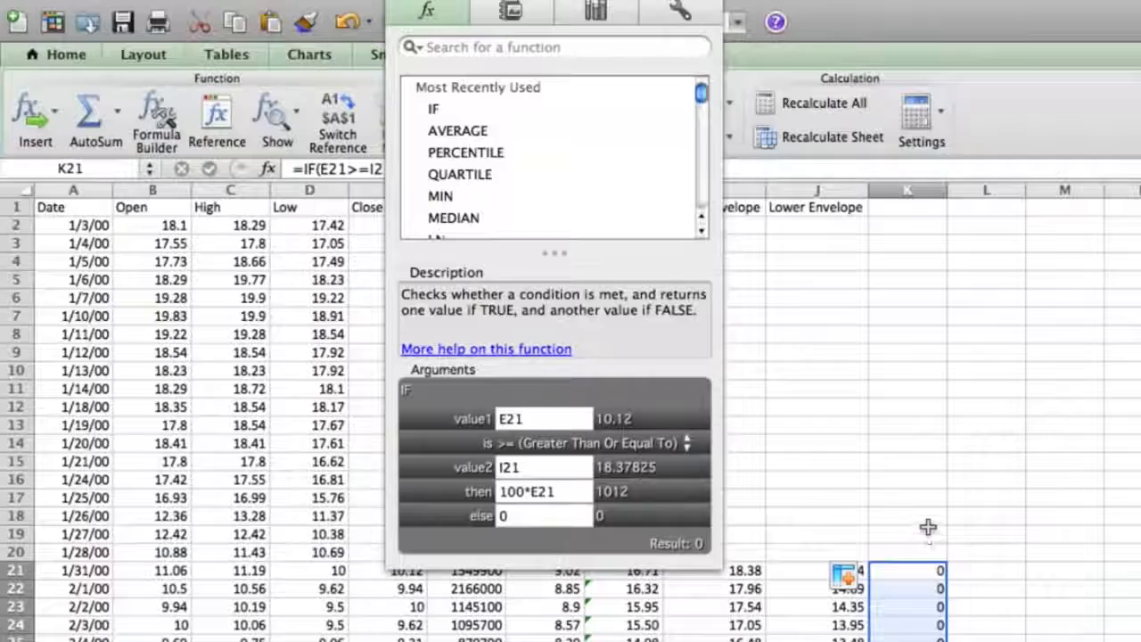
Start an IF function in L21 that tests whether K21 is greater than 0
left_click(965, 570)
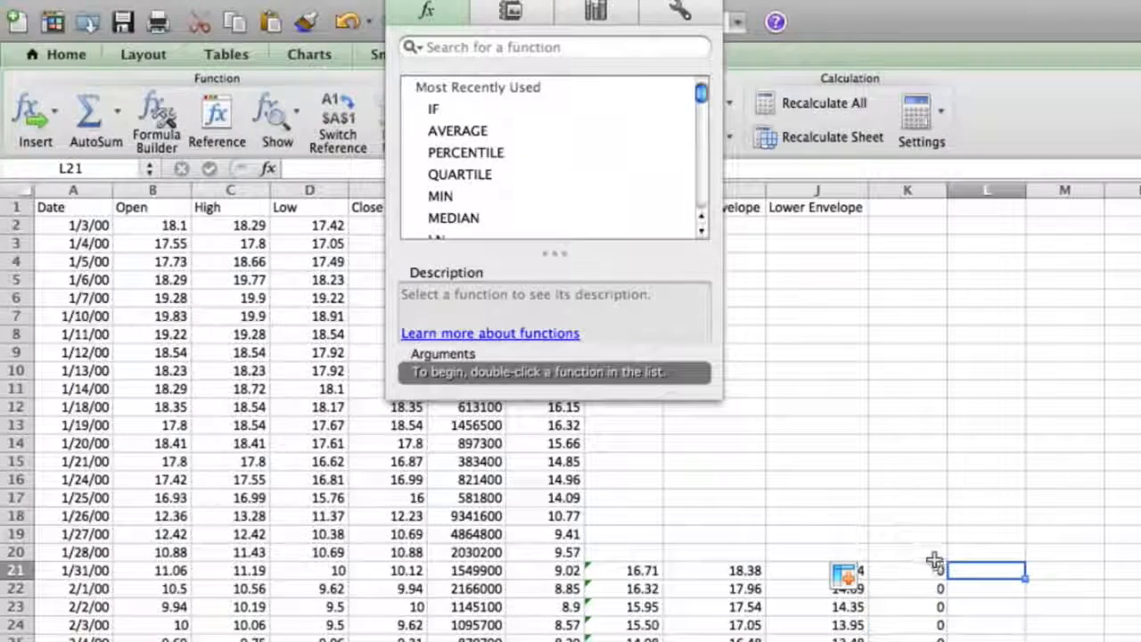
double_click(440, 109)
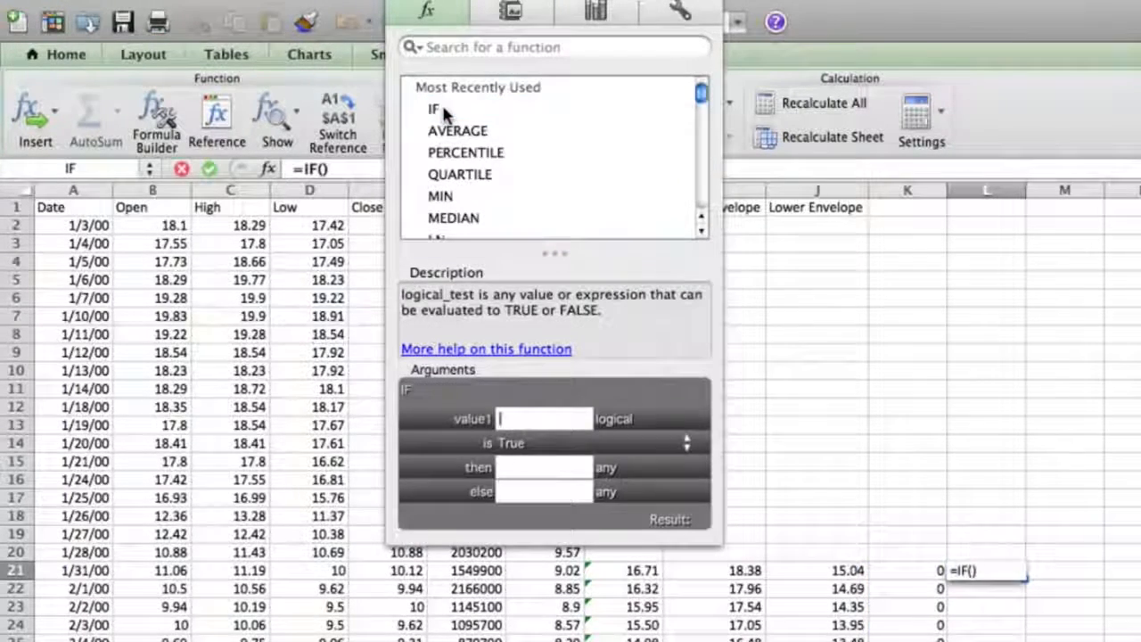
left_click(924, 570)
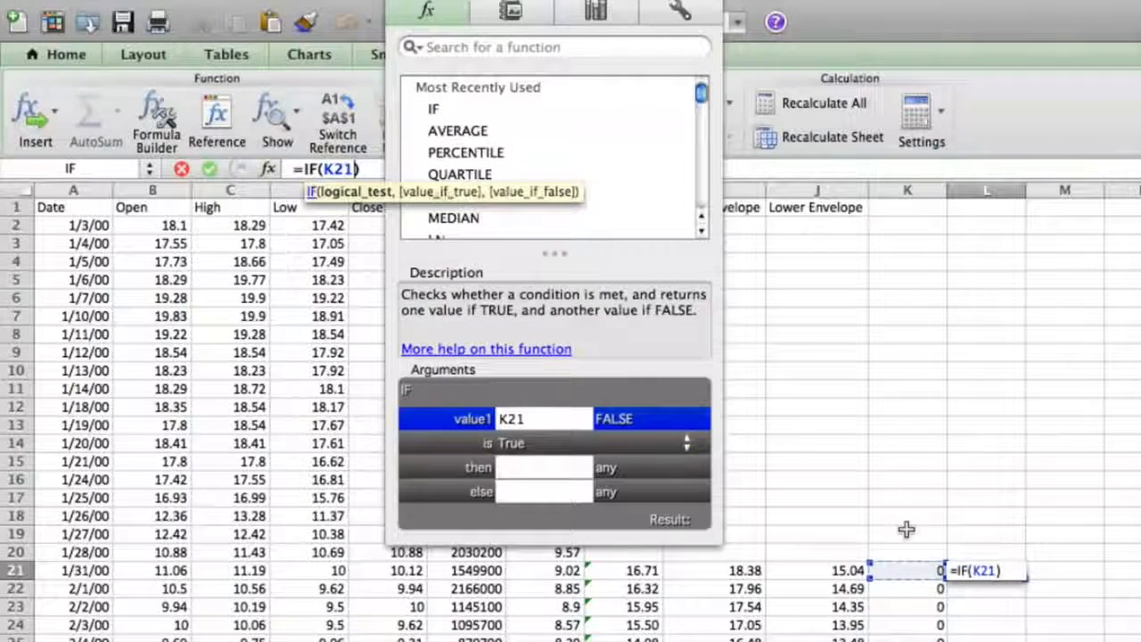
left_click(579, 445)
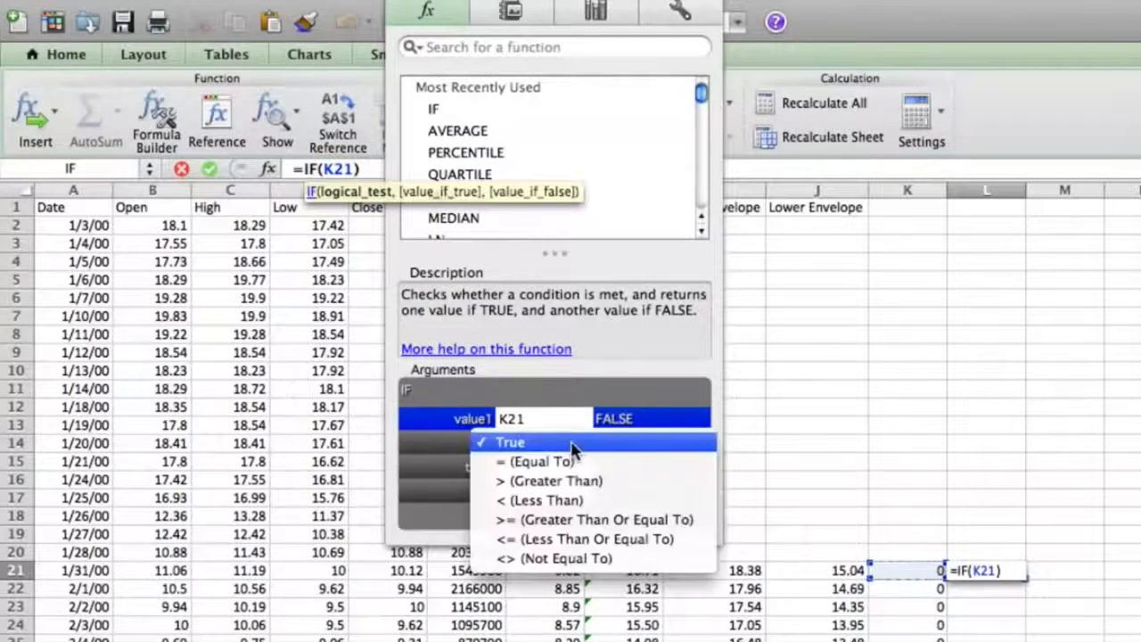
left_click(563, 481)
type("0,-100*")
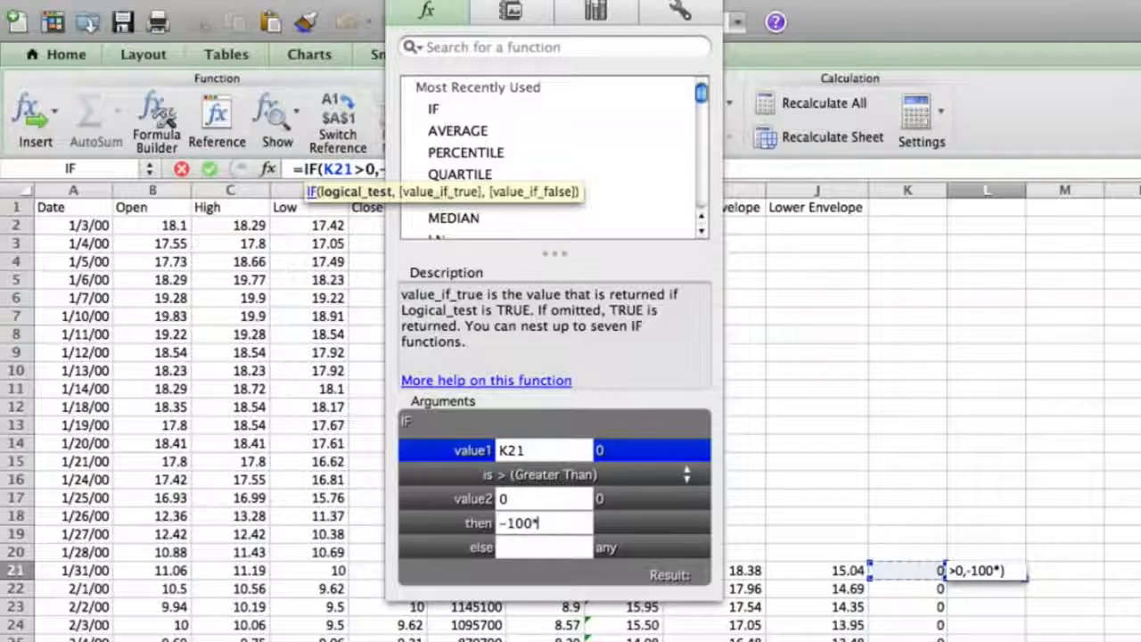
Complete the L21 formula with -100*E22 if true and 0 if false, and fill it down column L
left_click_drag(539, 1, 691, 27)
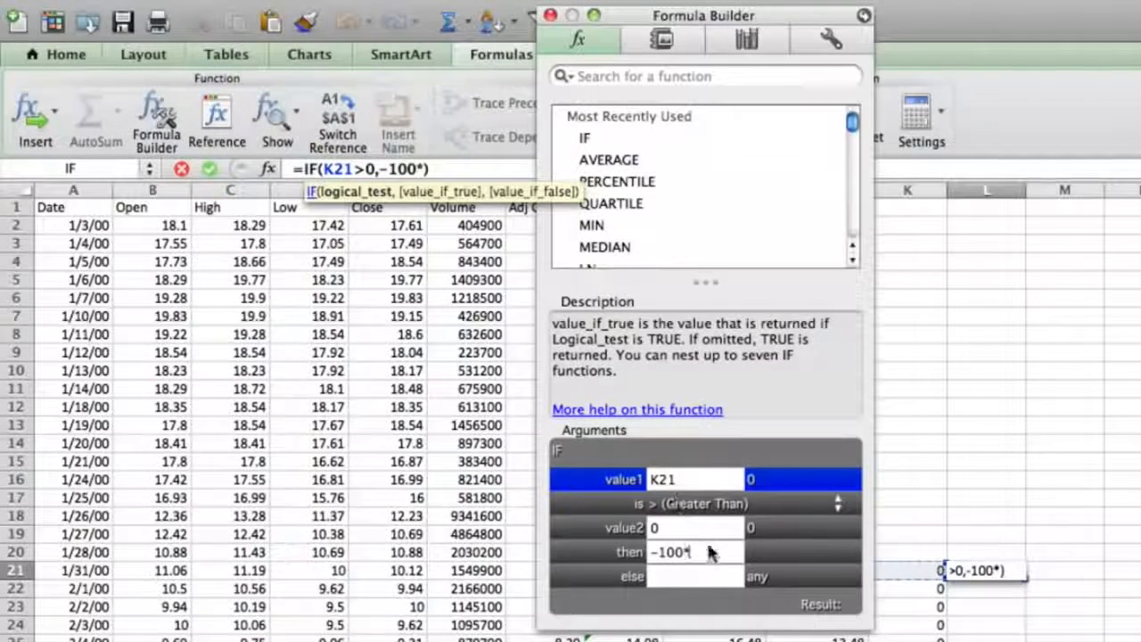
left_click(370, 588)
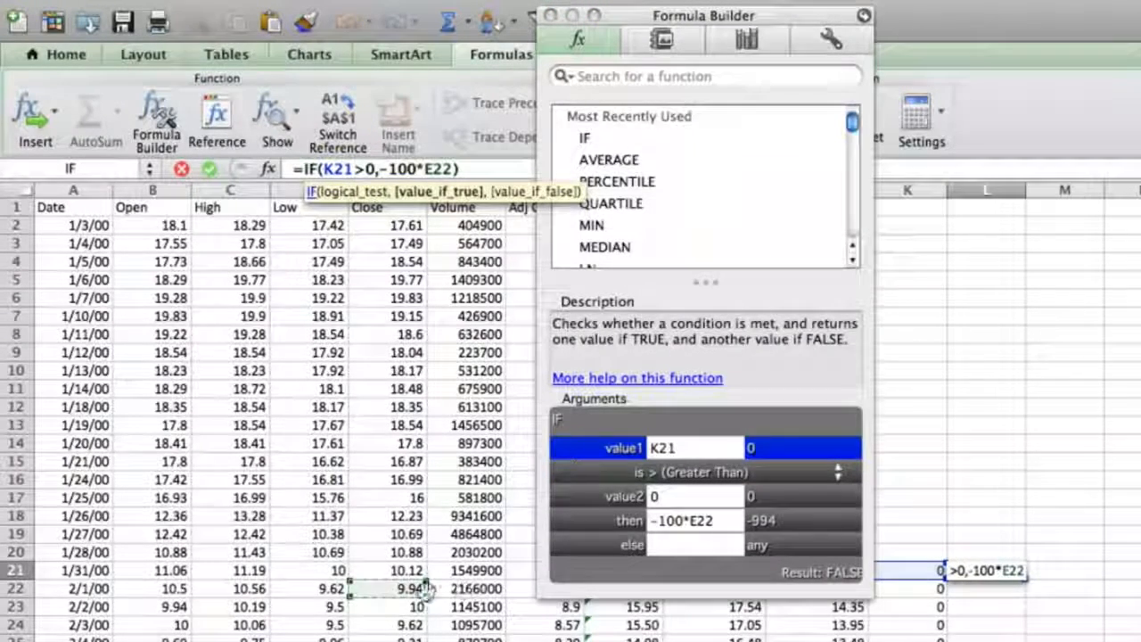
left_click(670, 545)
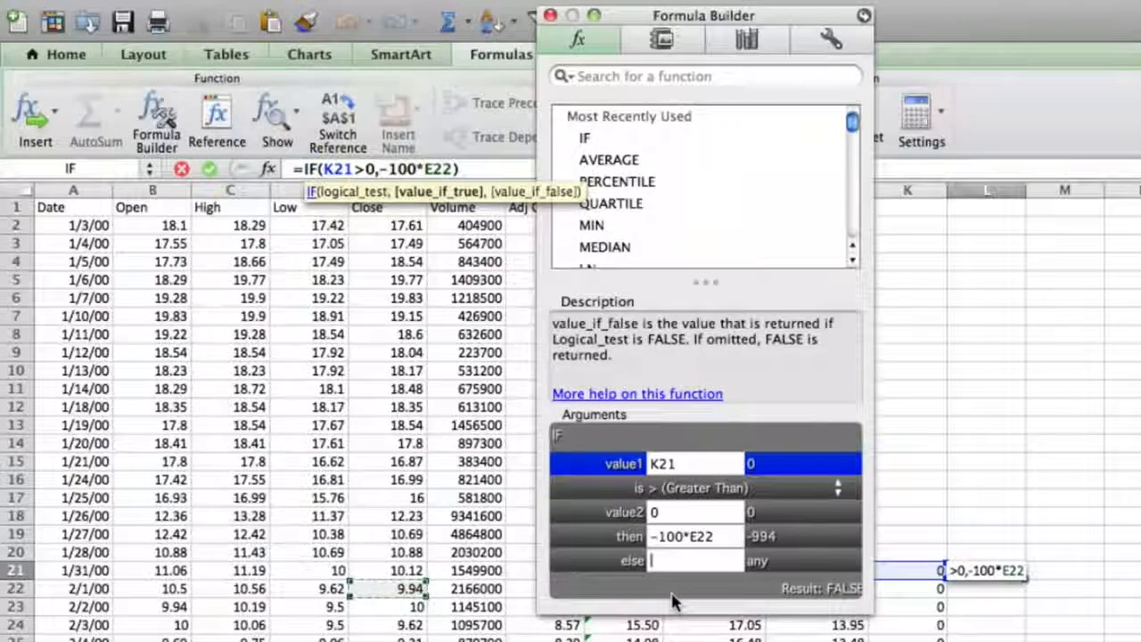
type("0")
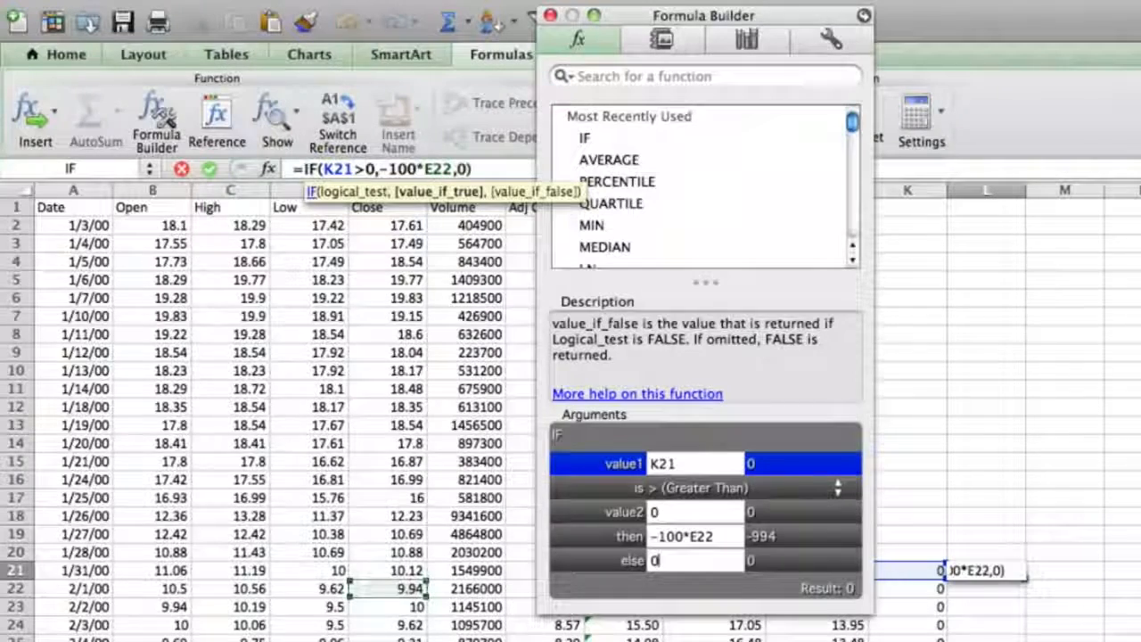
key("Return")
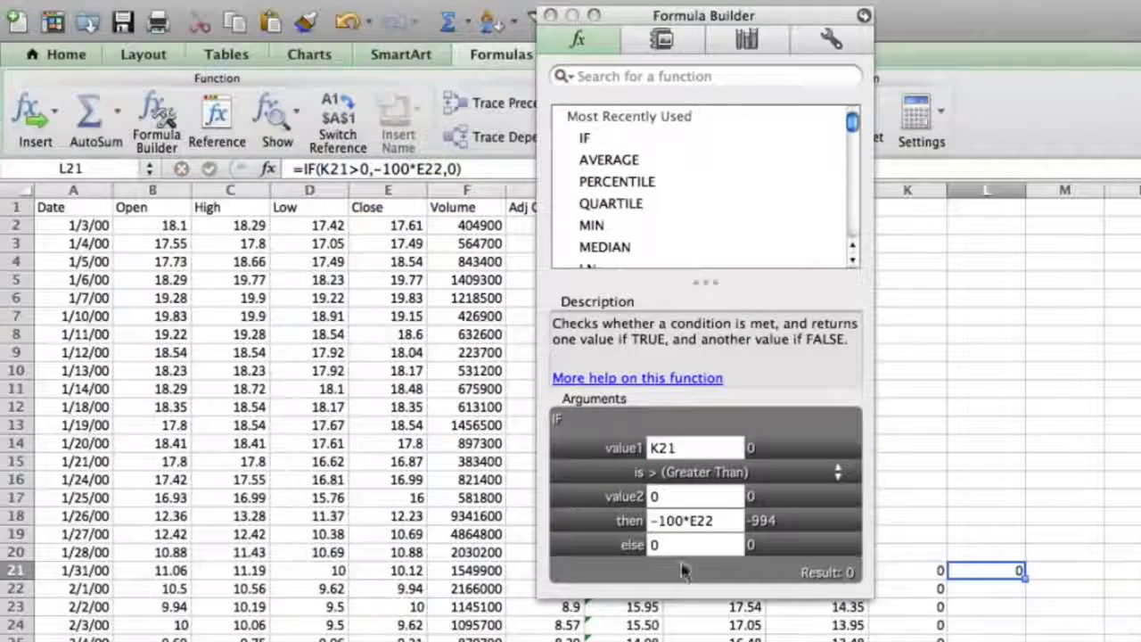
double_click(1022, 579)
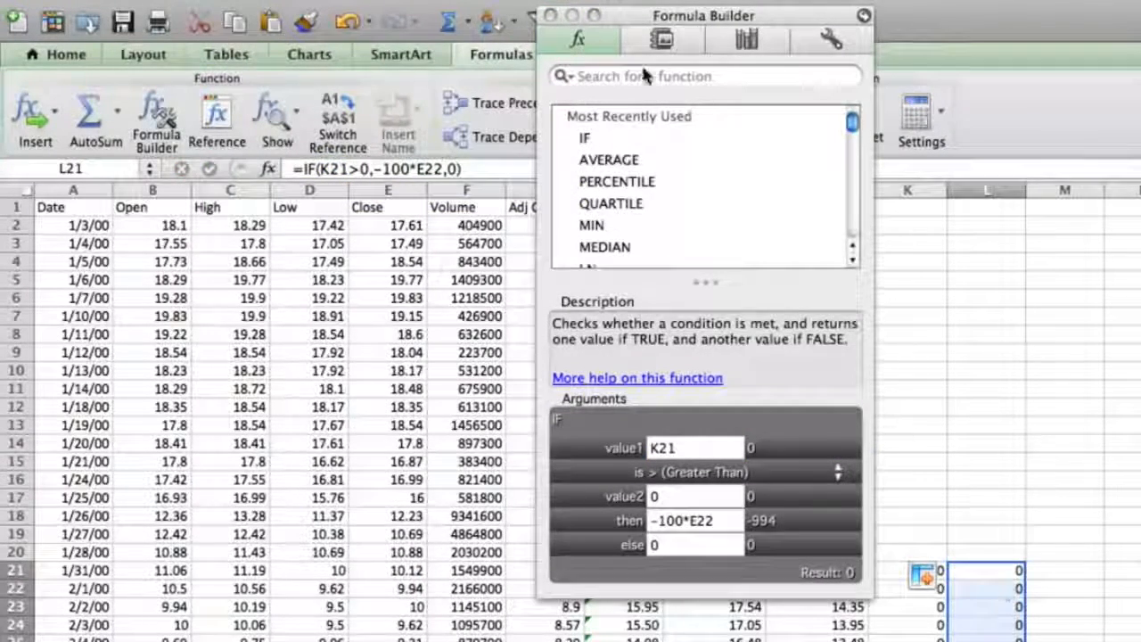
left_click(549, 16)
Examine the nonzero values in columns K and L against the closing prices and envelopes
scroll(947, 339, "down", 10)
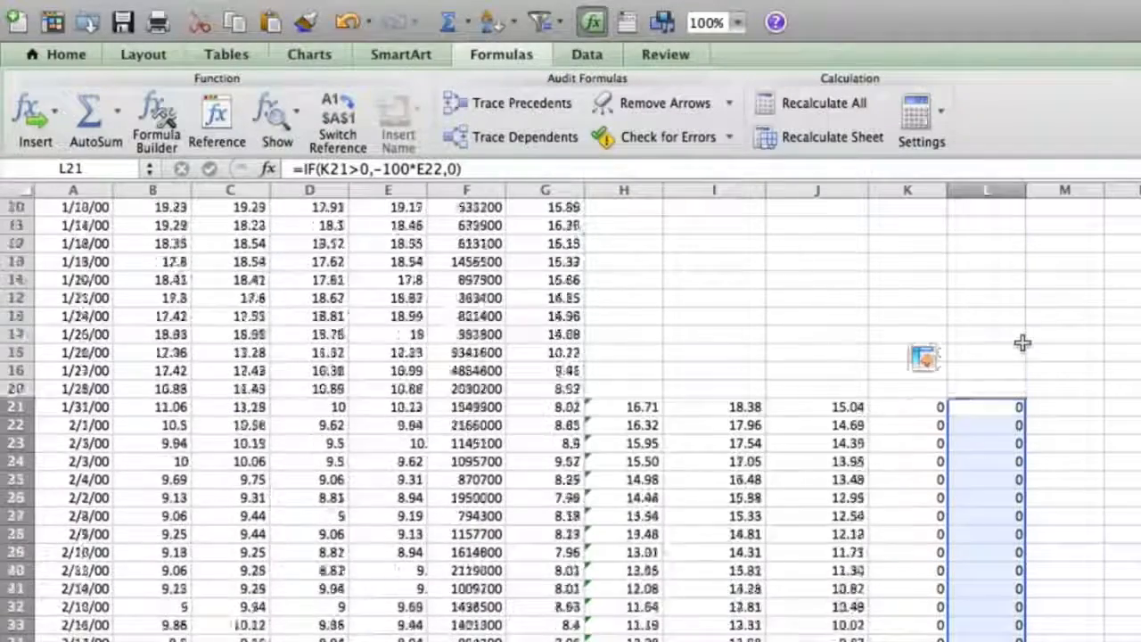
scroll(1022, 343, "down", 12)
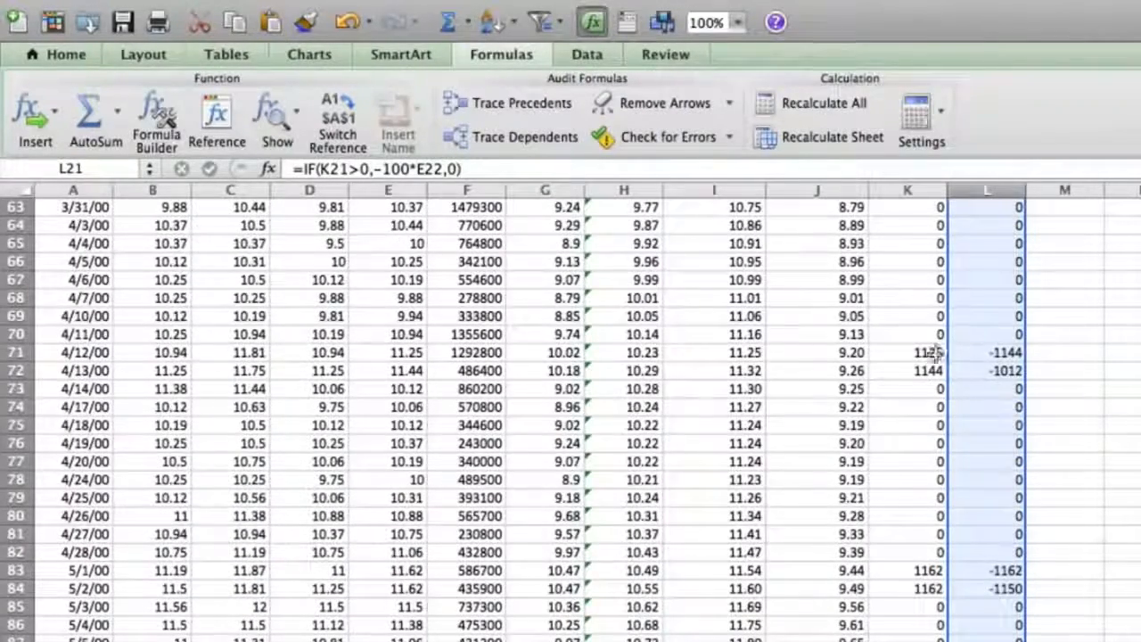
scroll(958, 408, "down", 15)
scroll(962, 408, "up", 20)
scroll(1046, 448, "down", 9)
scroll(1045, 448, "up", 9)
scroll(1043, 454, "down", 2)
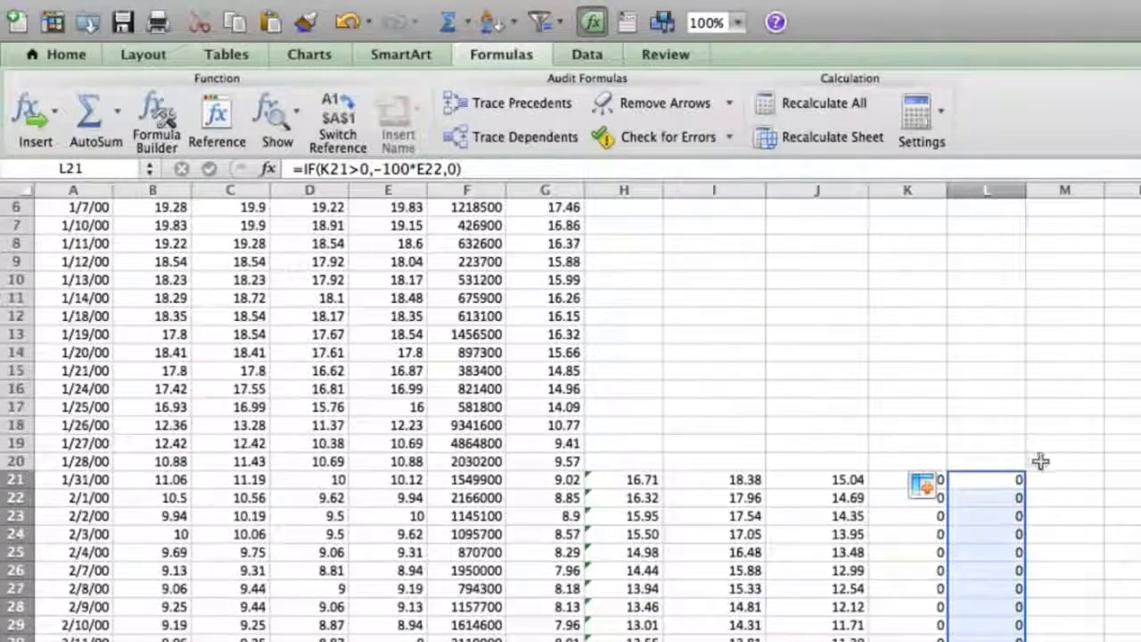
Enter =L21+K21 in cell M21 and fill the formula down column M
left_click(1041, 480)
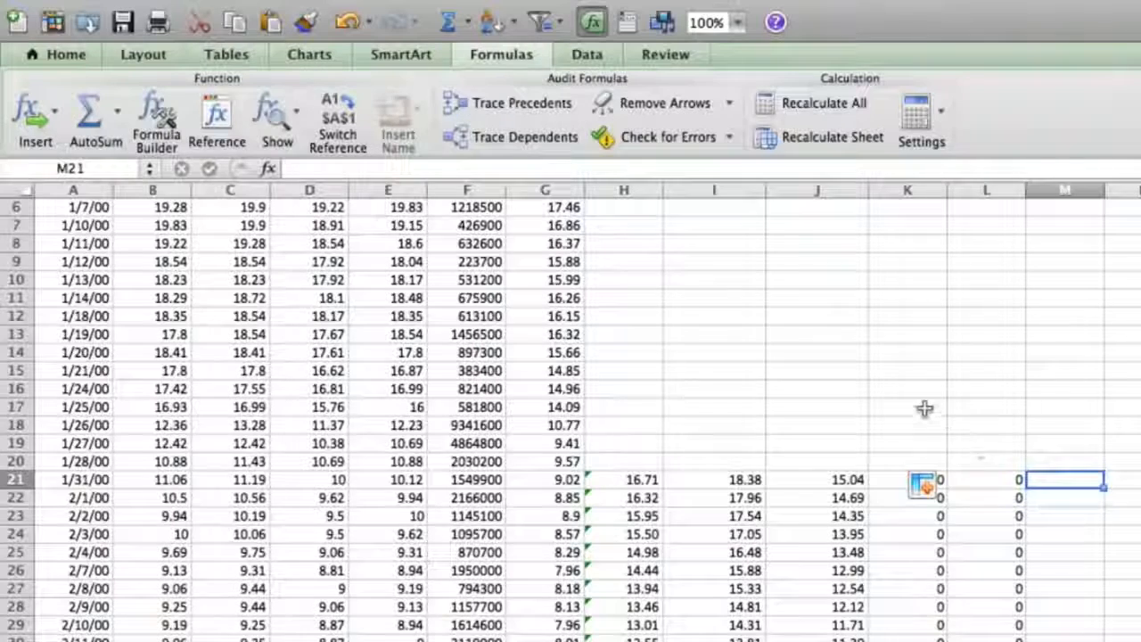
type("=")
left_click(999, 481)
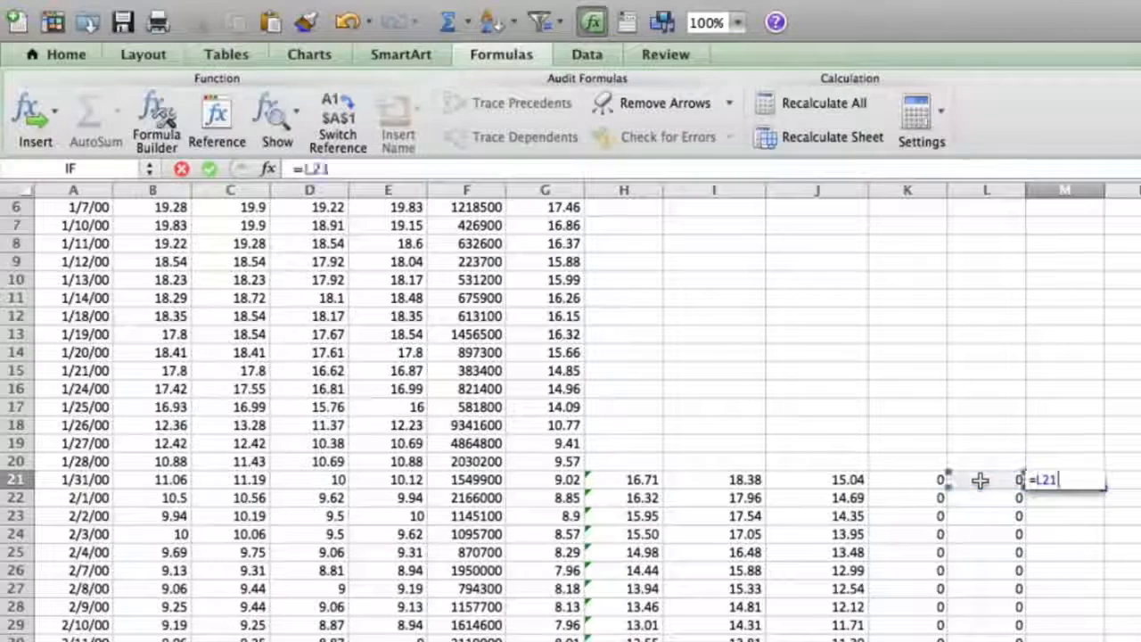
type("+")
left_click(922, 479)
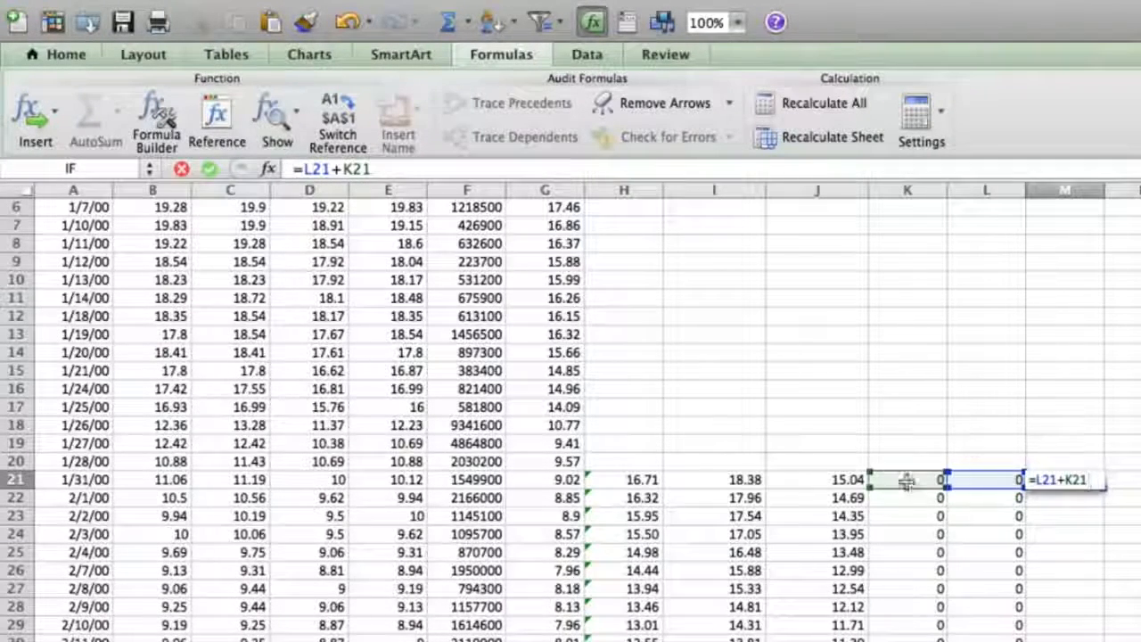
key("Return")
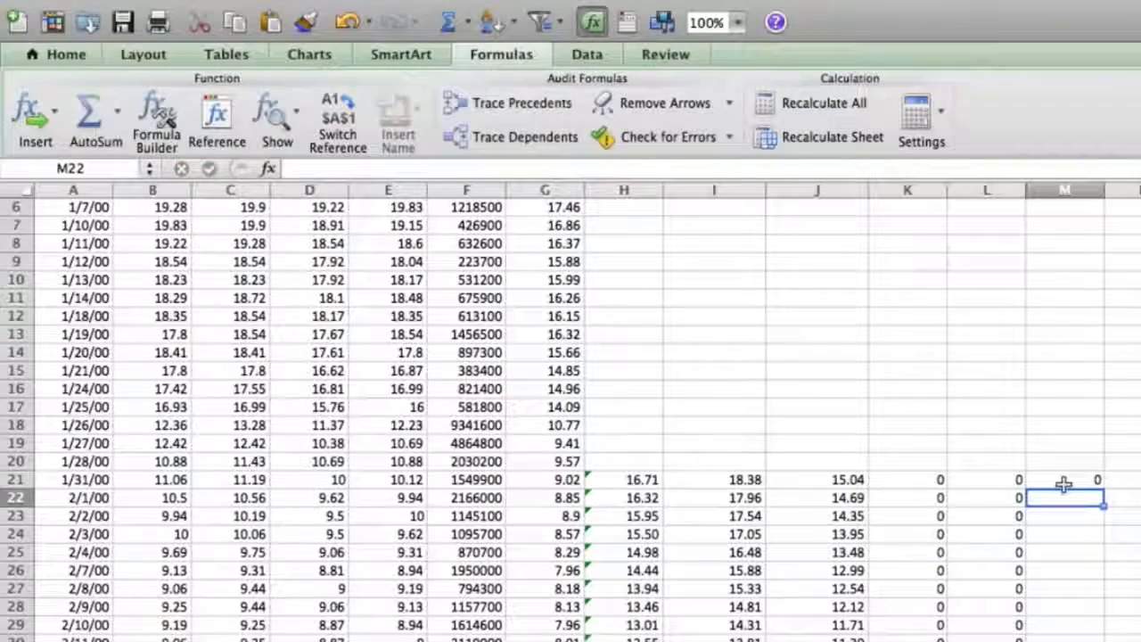
left_click(1063, 481)
double_click(1102, 487)
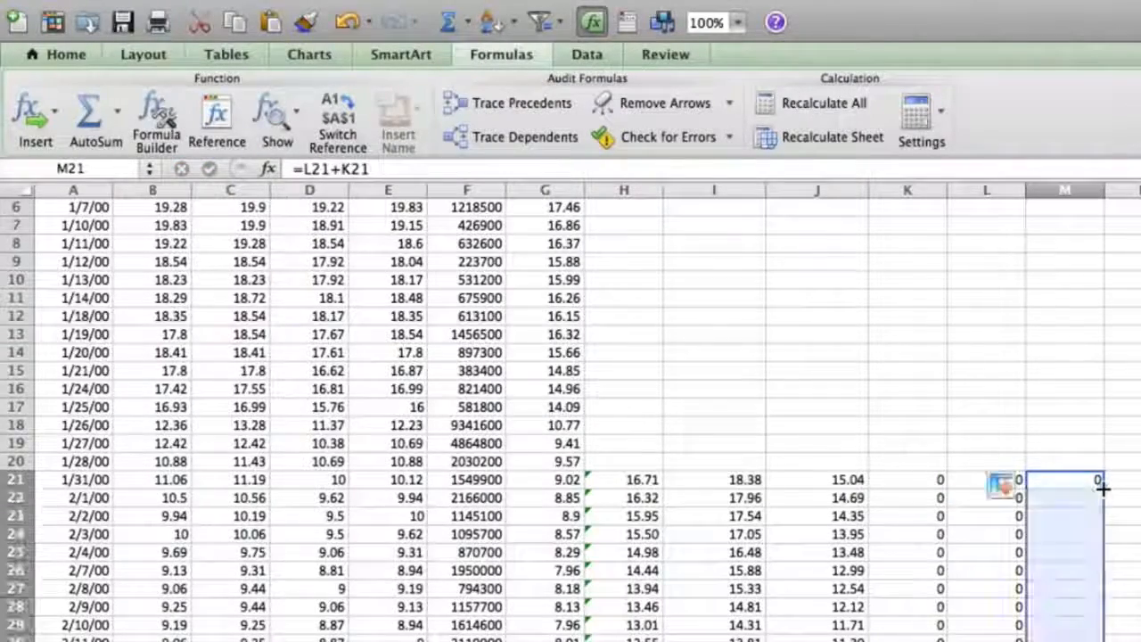
Review the daily results in column M for the March to May 2000 rows
scroll(1076, 544, "down", 10)
scroll(1077, 545, "down", 2)
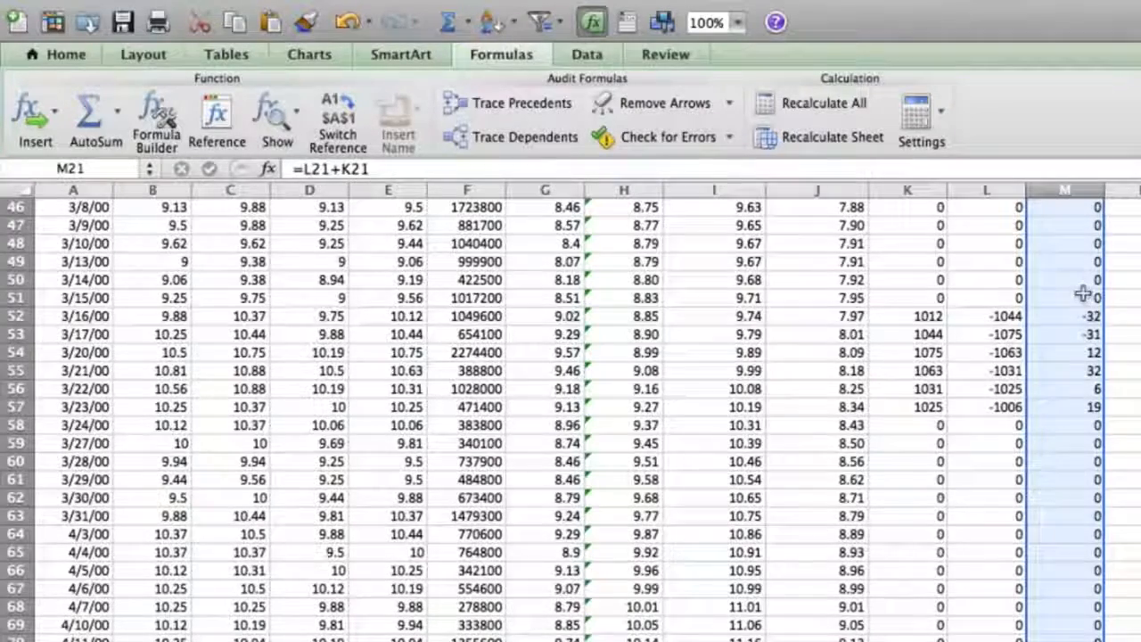
scroll(1072, 535, "down", 4)
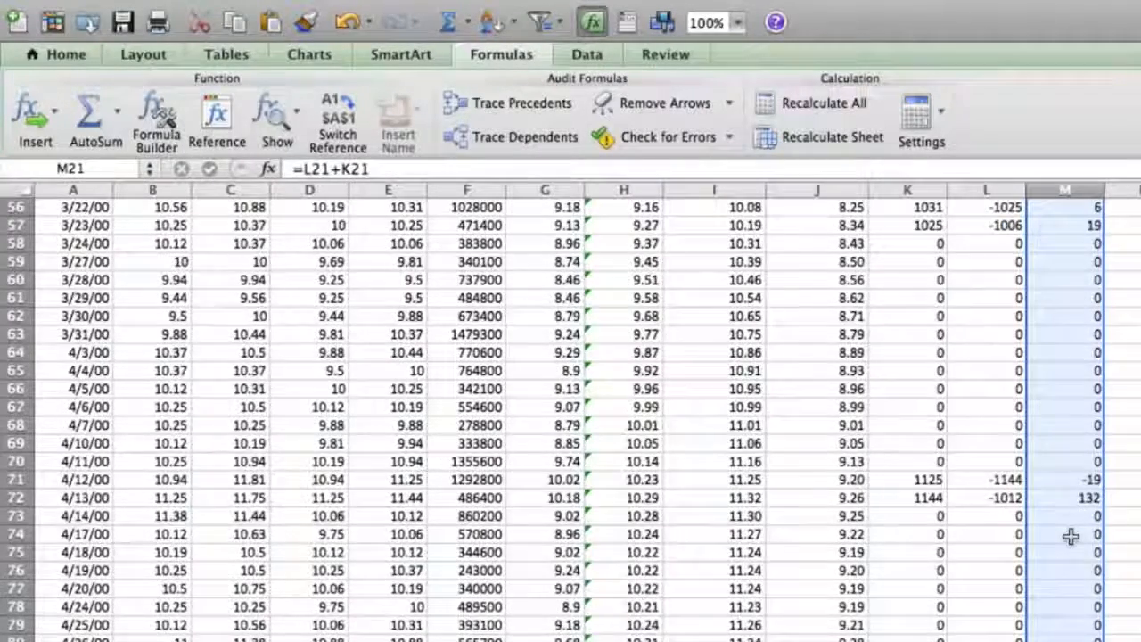
scroll(1071, 536, "down", 6)
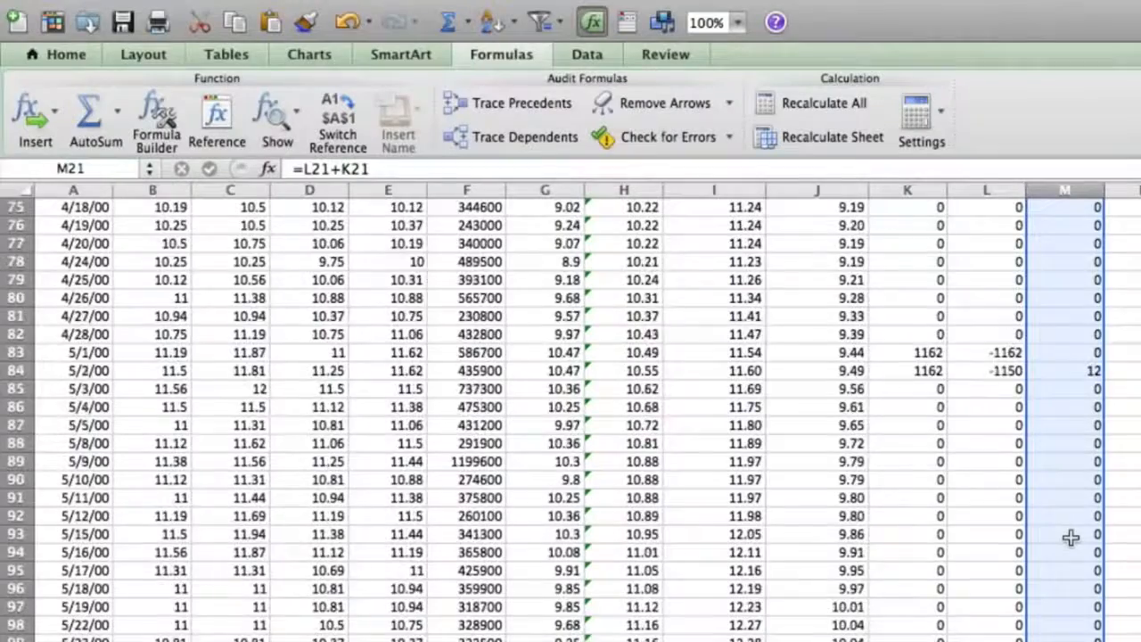
scroll(1070, 536, "up", 8)
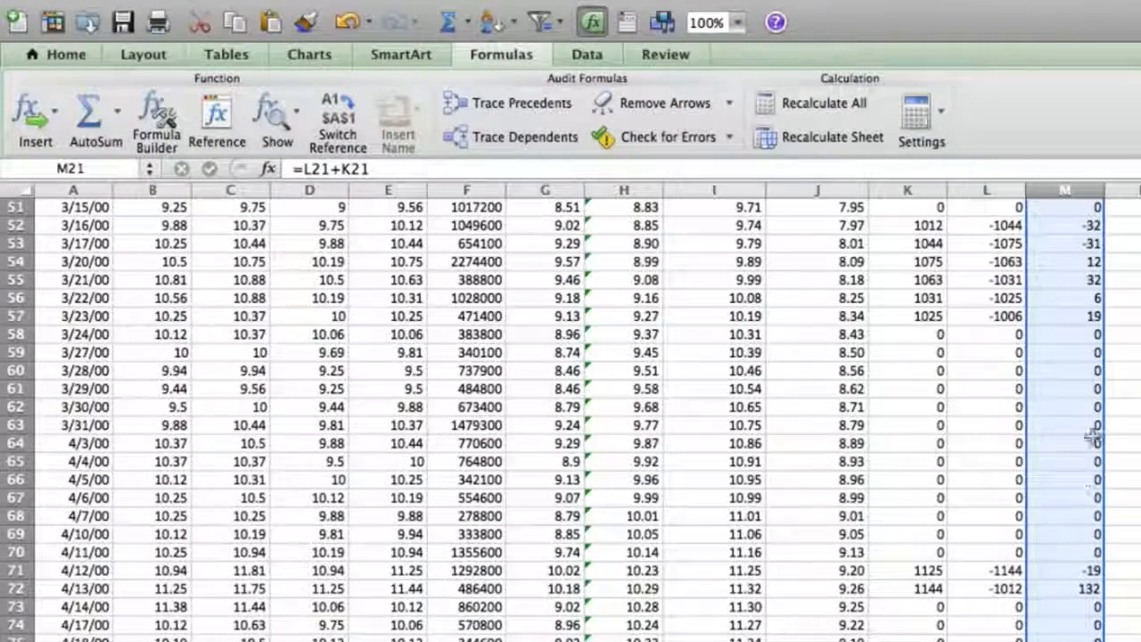
Examine the envelope-crossing formula in cell K21 and the moving-average formula in cell H21
scroll(1054, 334, "up", 1)
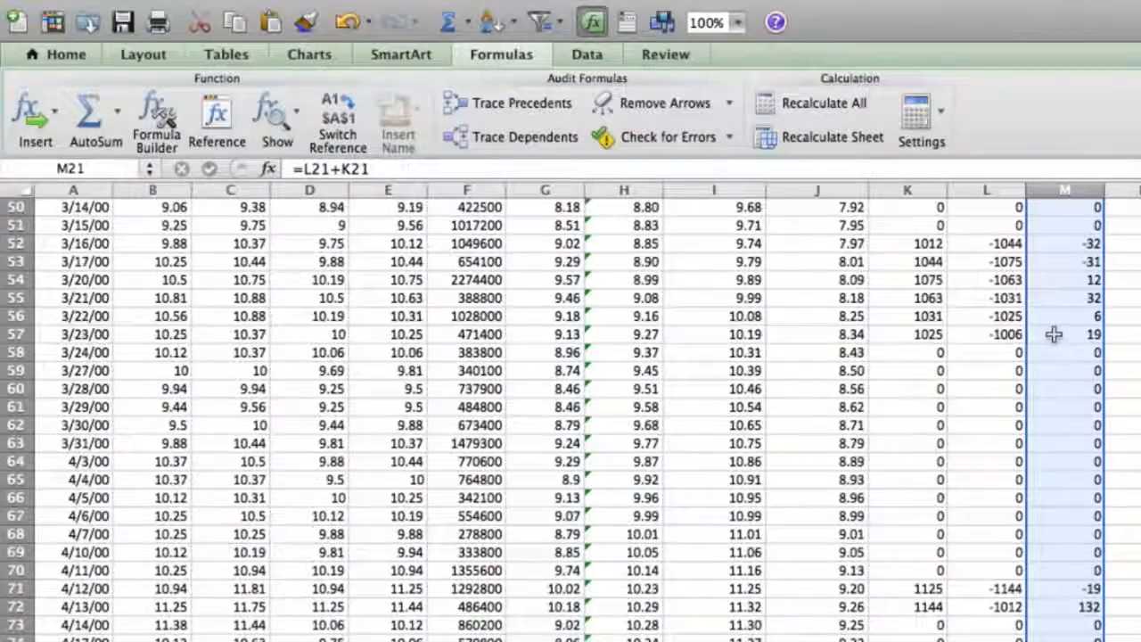
scroll(1068, 307, "up", 15)
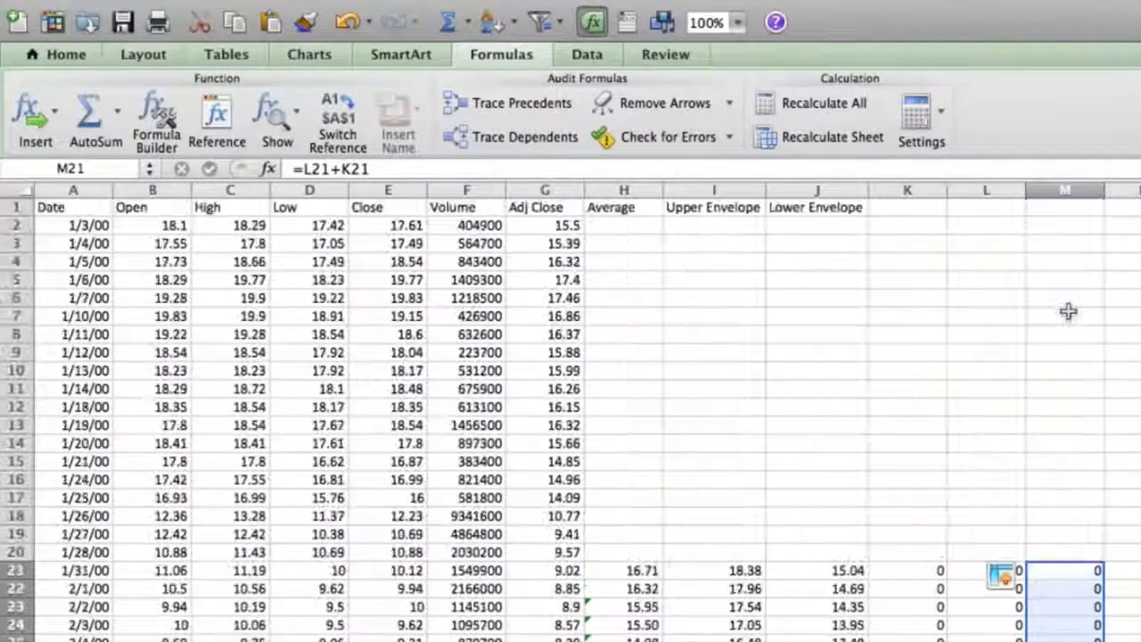
left_click(927, 209)
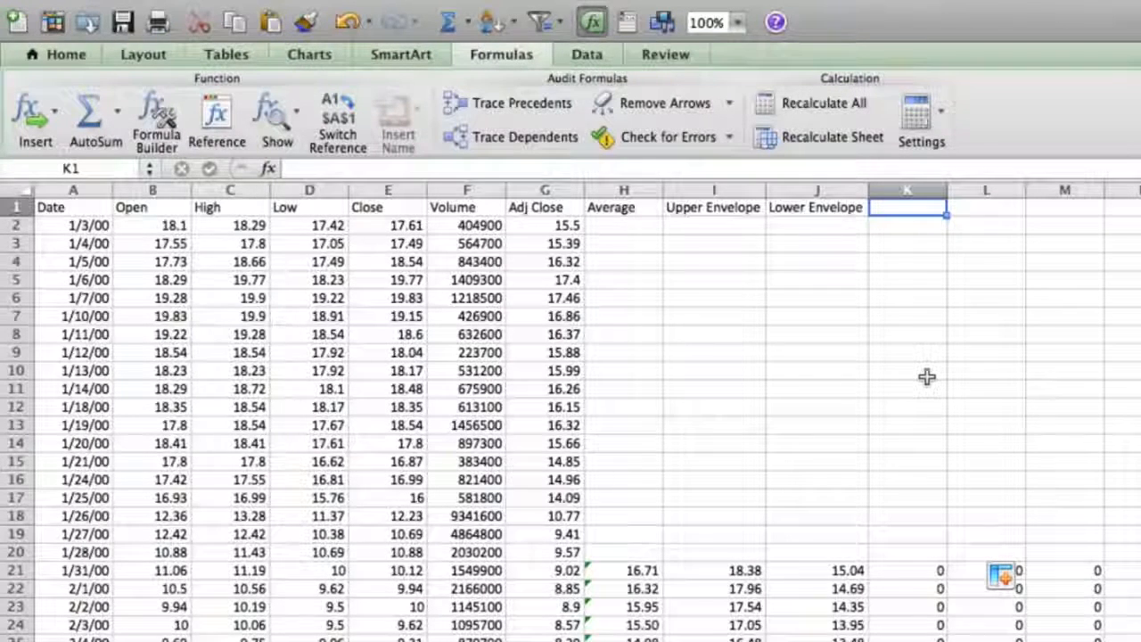
left_click(909, 571)
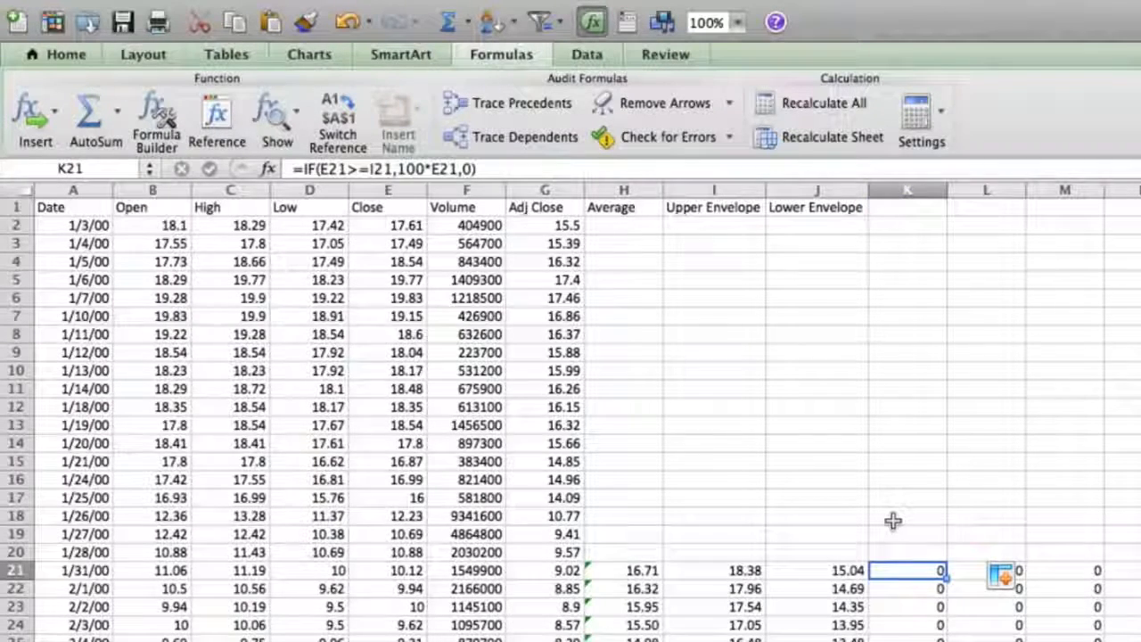
key("Left")
key("Right")
left_click(898, 460)
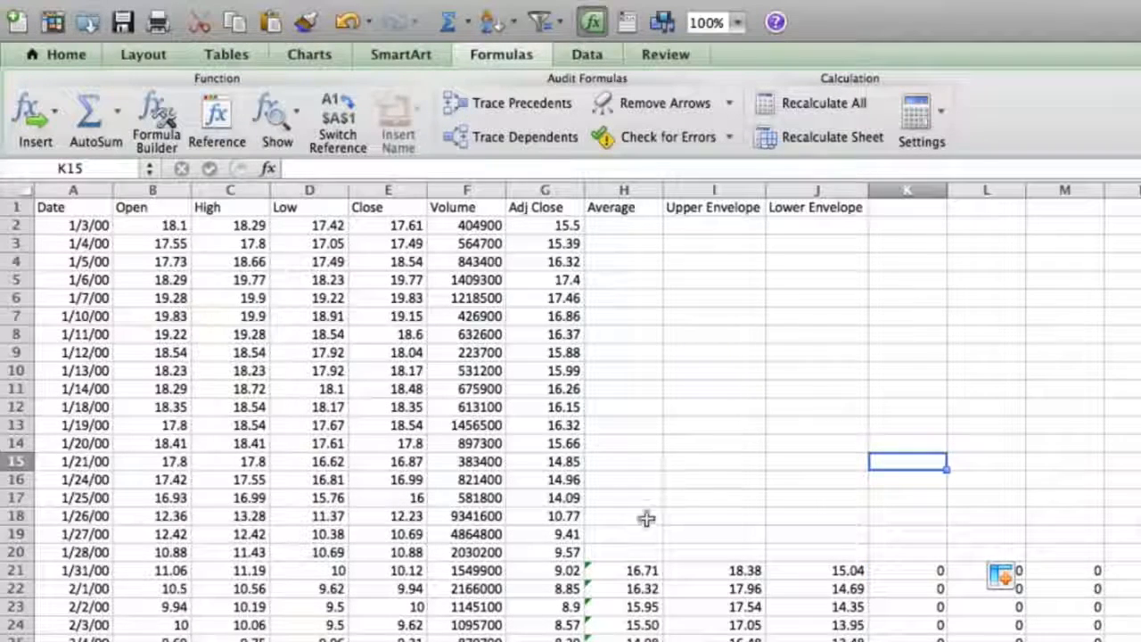
left_click(639, 566)
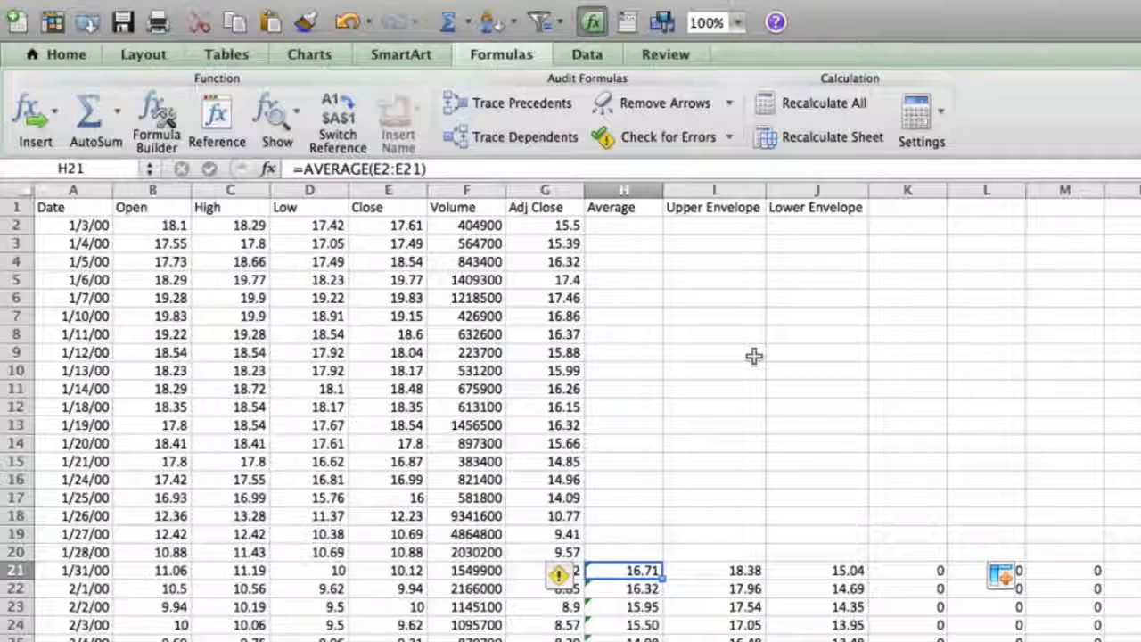
left_click(678, 279)
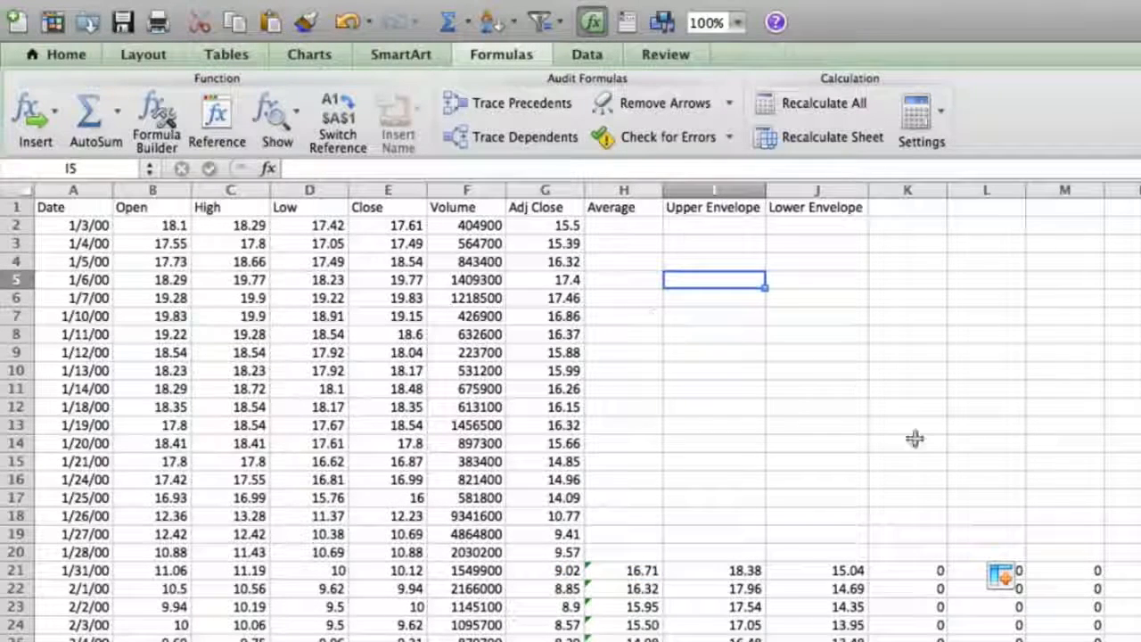